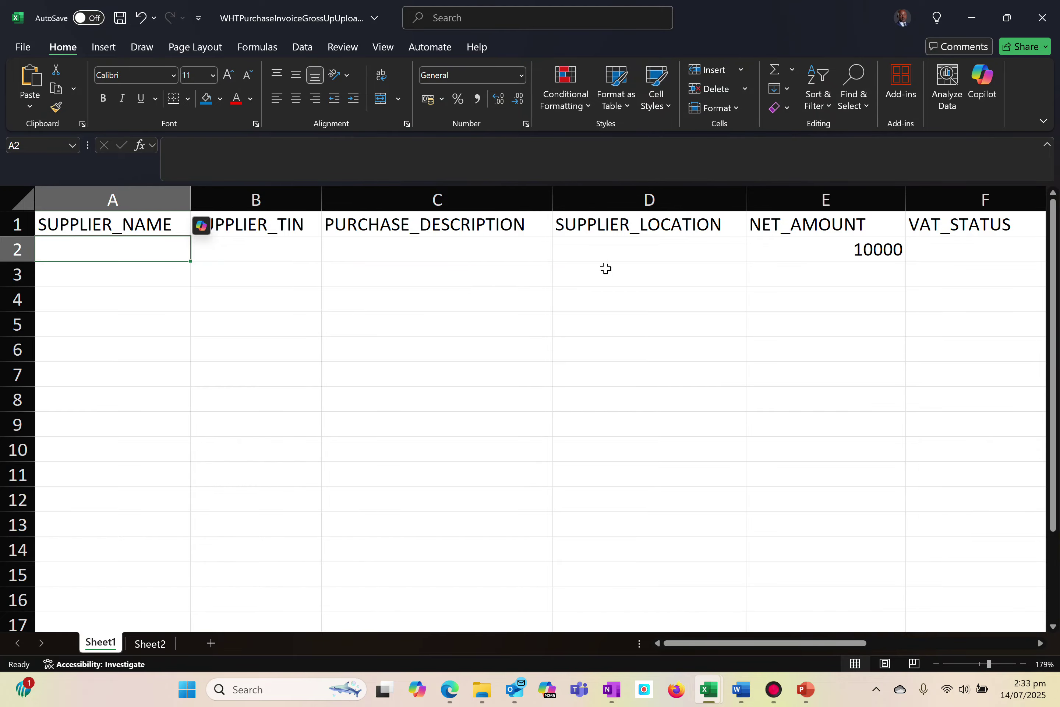
Switch to the WHTPurchaseInvoiceUpload workbook and copy the supplier name through gross amount data in A2:E18
{"action": "key", "text": "alt+Tab"}
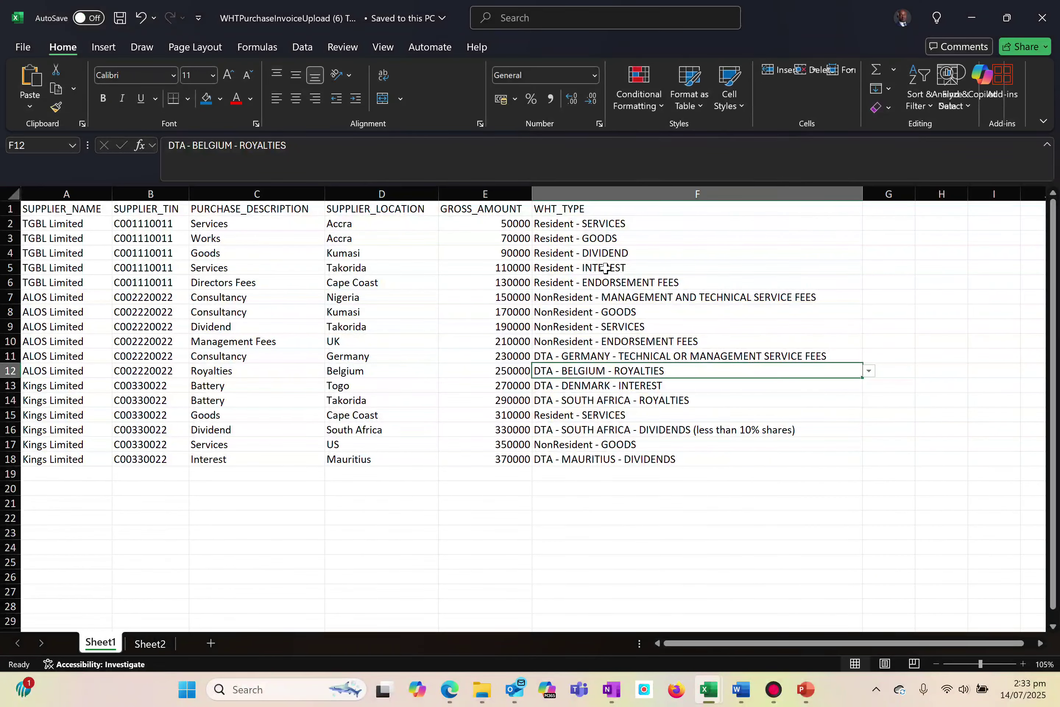
{"action": "left_click", "coordinate": [87, 225]}
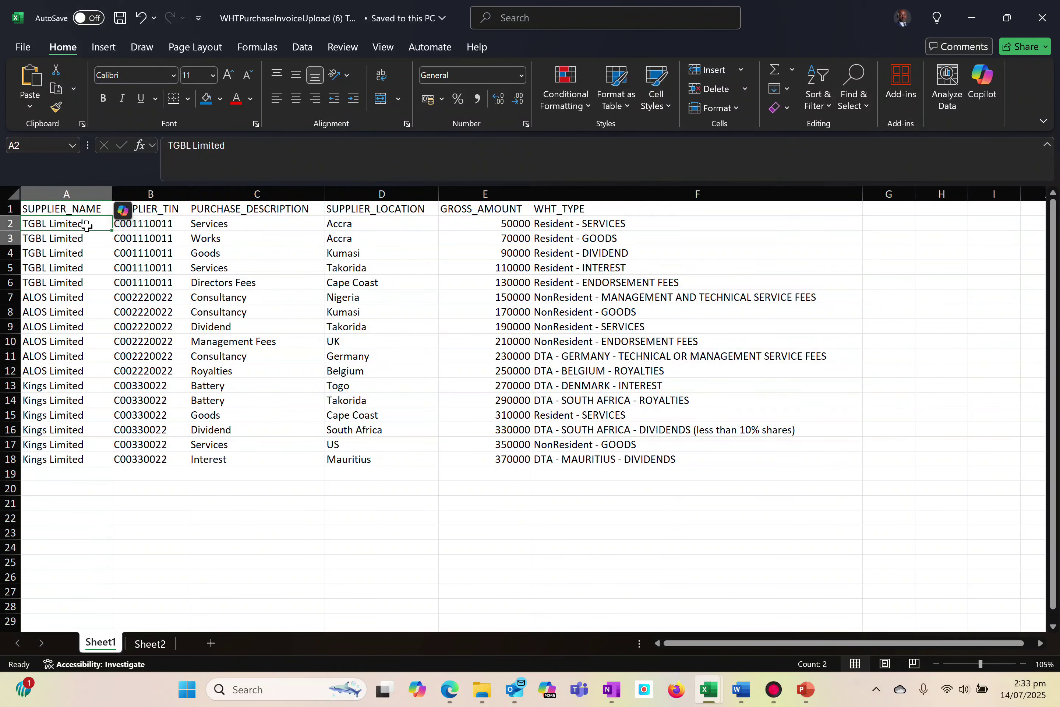
{"action": "key", "text": "shift+Down"}
{"action": "key", "text": "shift+Down"}
{"action": "key", "text": "shift+Down"}
{"action": "key", "text": "shift+Down"}
{"action": "key", "text": "shift+Down"}
{"action": "key", "text": "ctrl+shift+Down"}
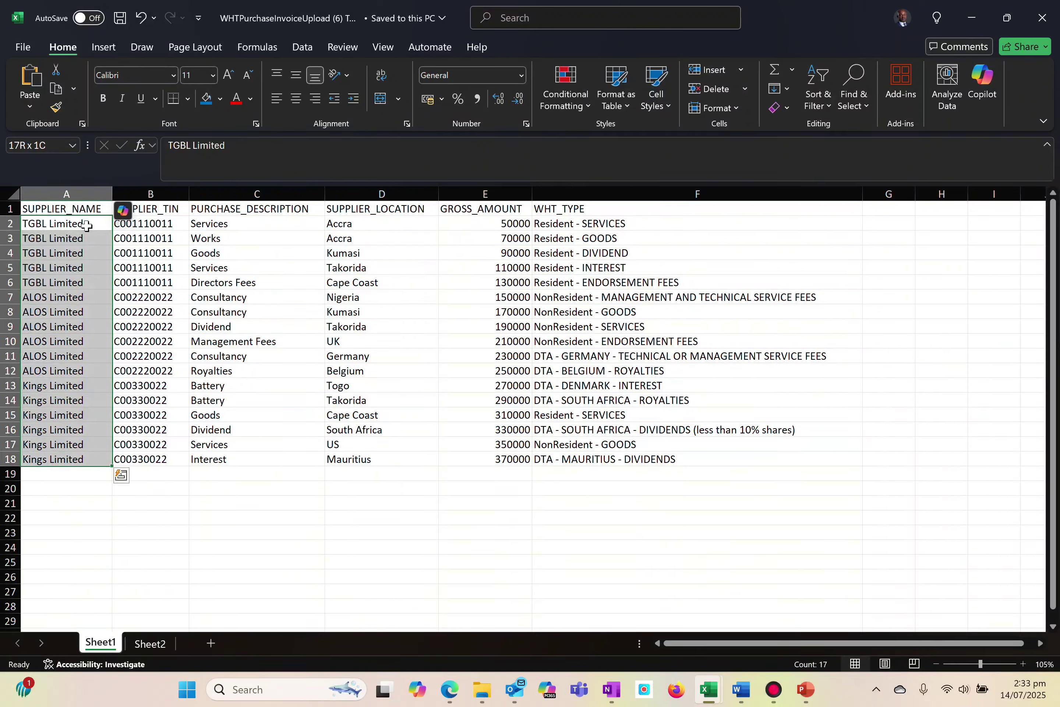
{"action": "key", "text": "shift+Right"}
{"action": "key", "text": "shift+Right"}
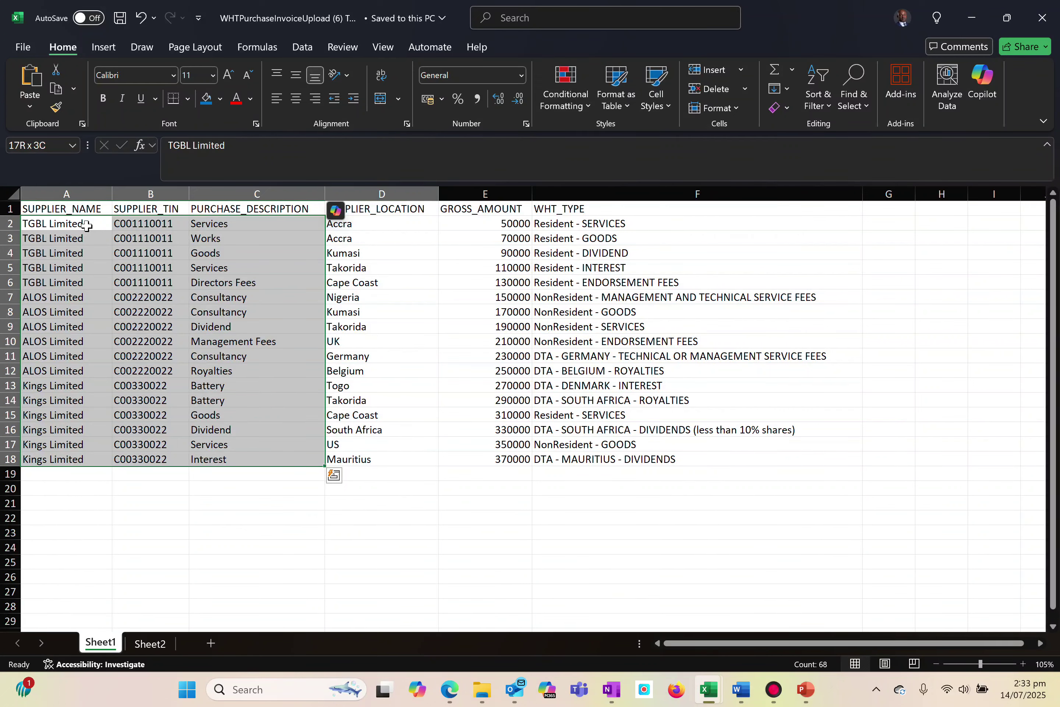
{"action": "key", "text": "shift+Right"}
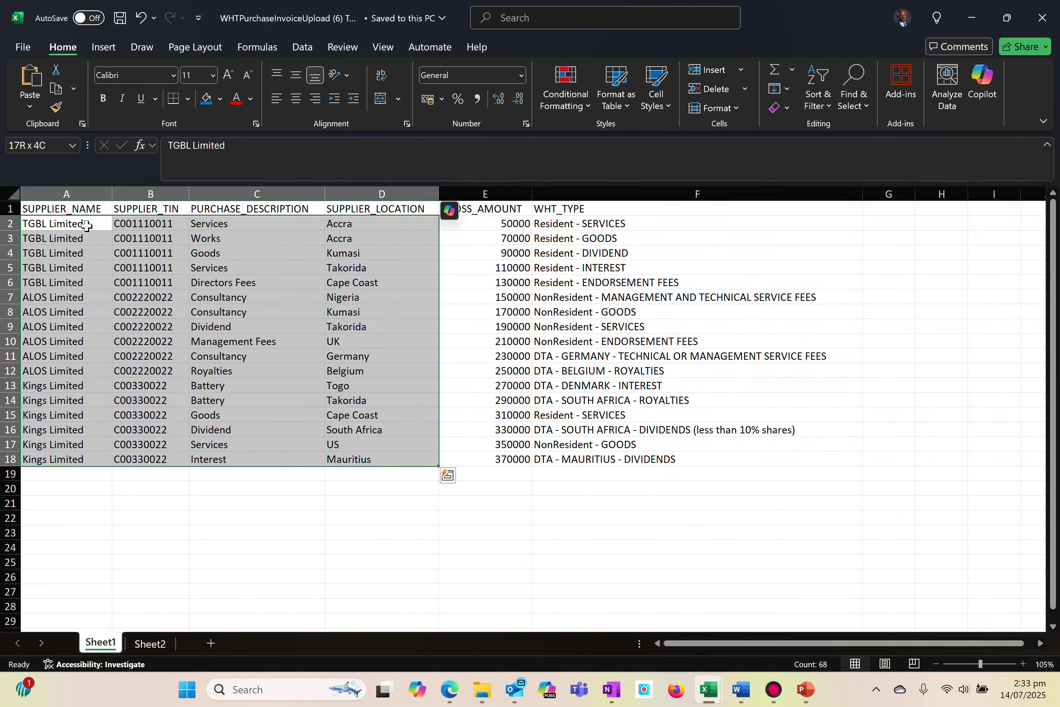
{"action": "key", "text": "shift+Right"}
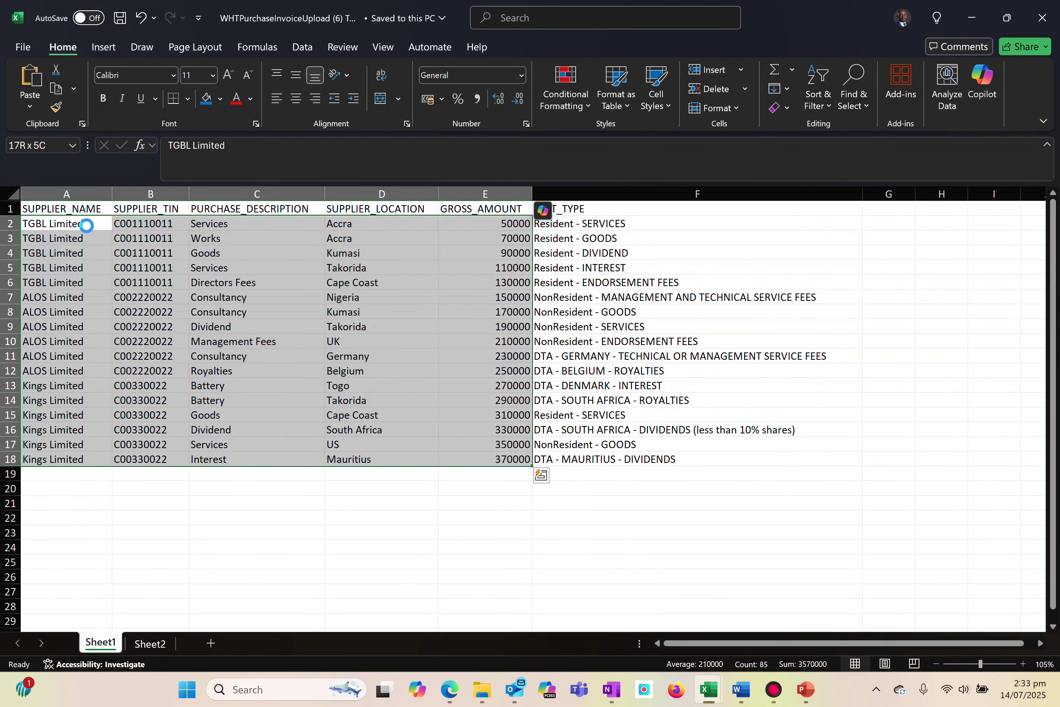
{"action": "key", "text": "ctrl+c"}
Switch to the WHTPurchaseInvoiceGrossUpUpload workbook and paste the copied supplier rows starting at cell A2
{"action": "key", "text": "super+Tab"}
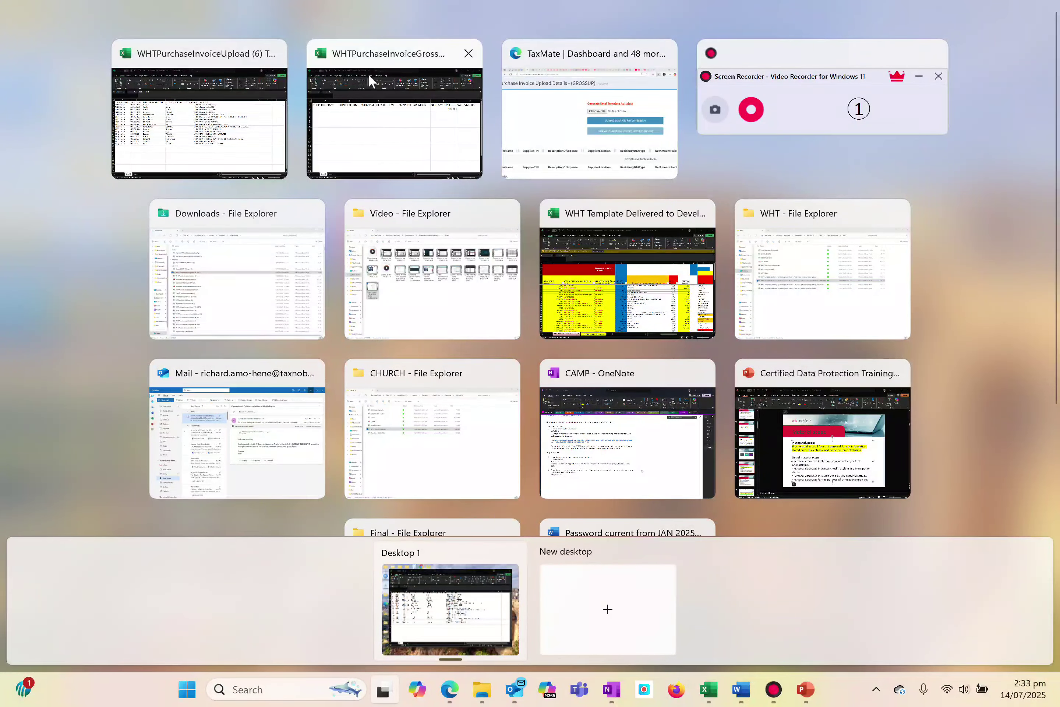
{"action": "left_click", "coordinate": [511, 138]}
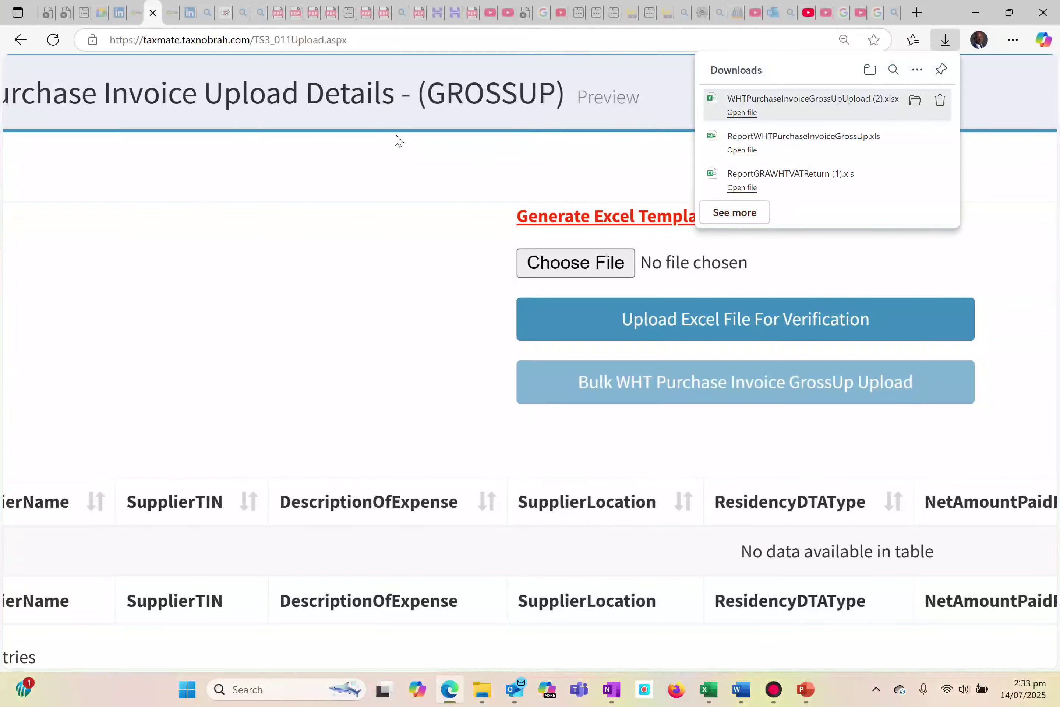
{"action": "left_click", "coordinate": [365, 134]}
{"action": "key", "text": "super+Tab"}
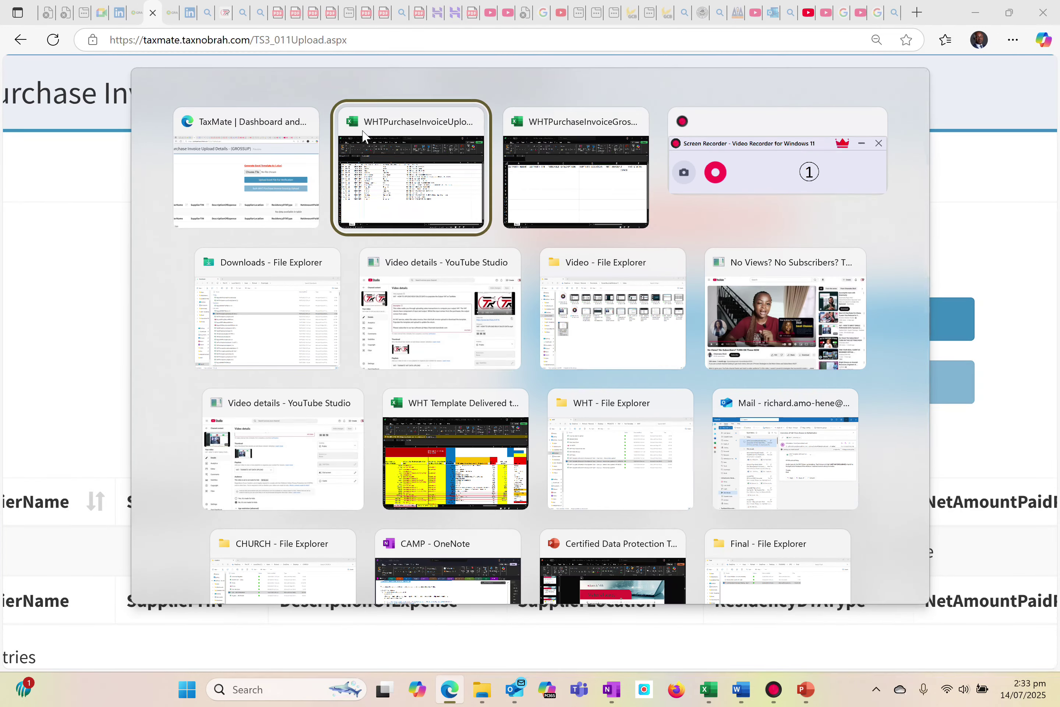
{"action": "left_click", "coordinate": [534, 137]}
{"action": "key", "text": "ctrl+v"}
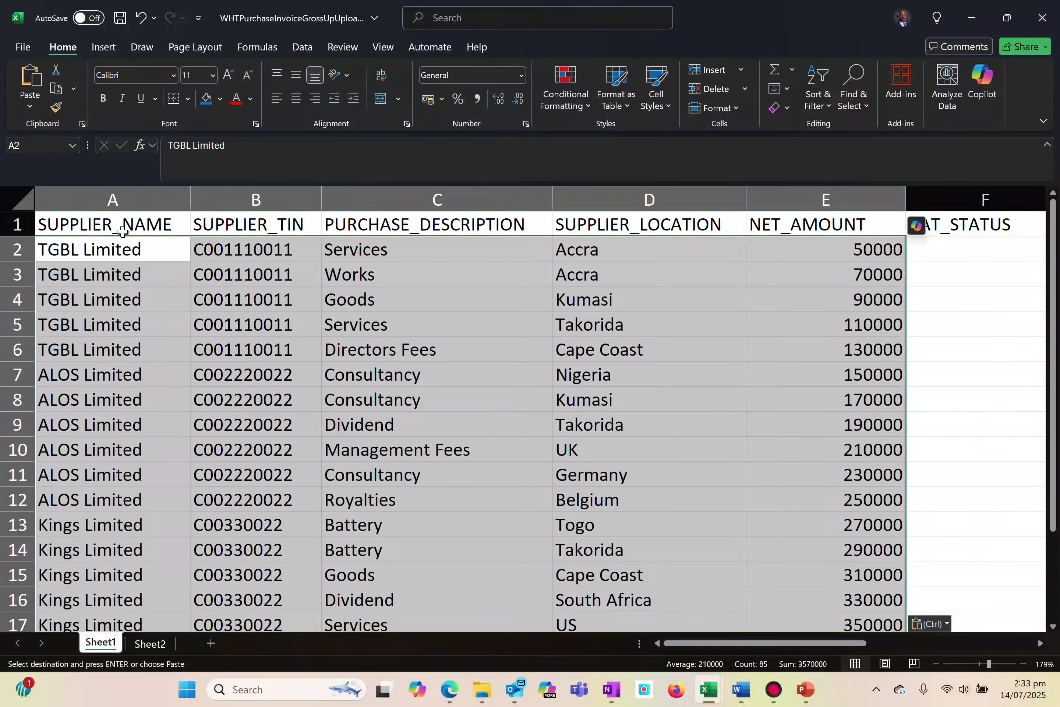
Examine the NET_AMOUNT, VAT_STATUS and WHT_TYPE cells of the first invoice row
{"action": "left_click", "coordinate": [805, 252]}
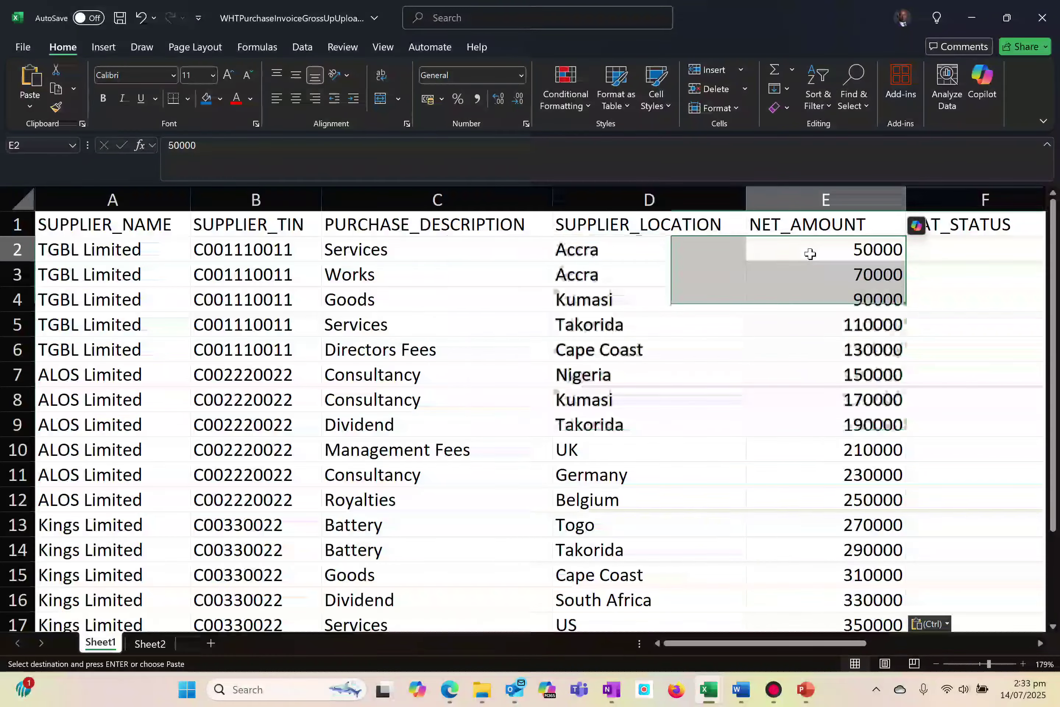
{"action": "key", "text": "Left"}
{"action": "key", "text": "Right"}
{"action": "key", "text": "Right"}
{"action": "key", "text": "Right"}
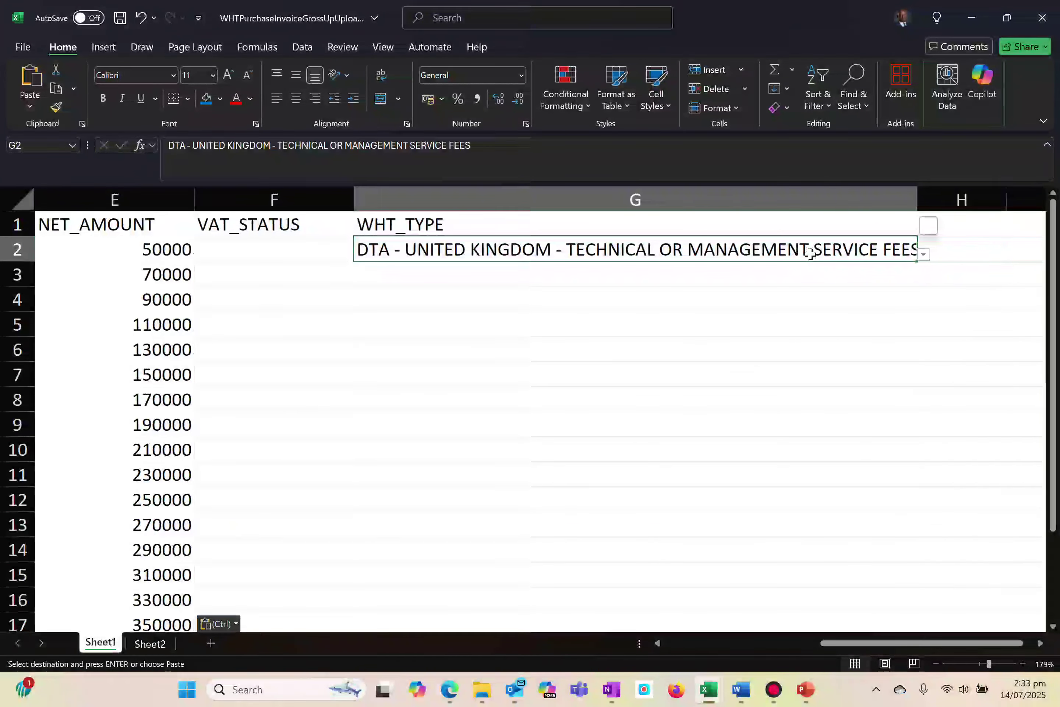
{"action": "key", "text": "Left"}
{"action": "key", "text": "Left"}
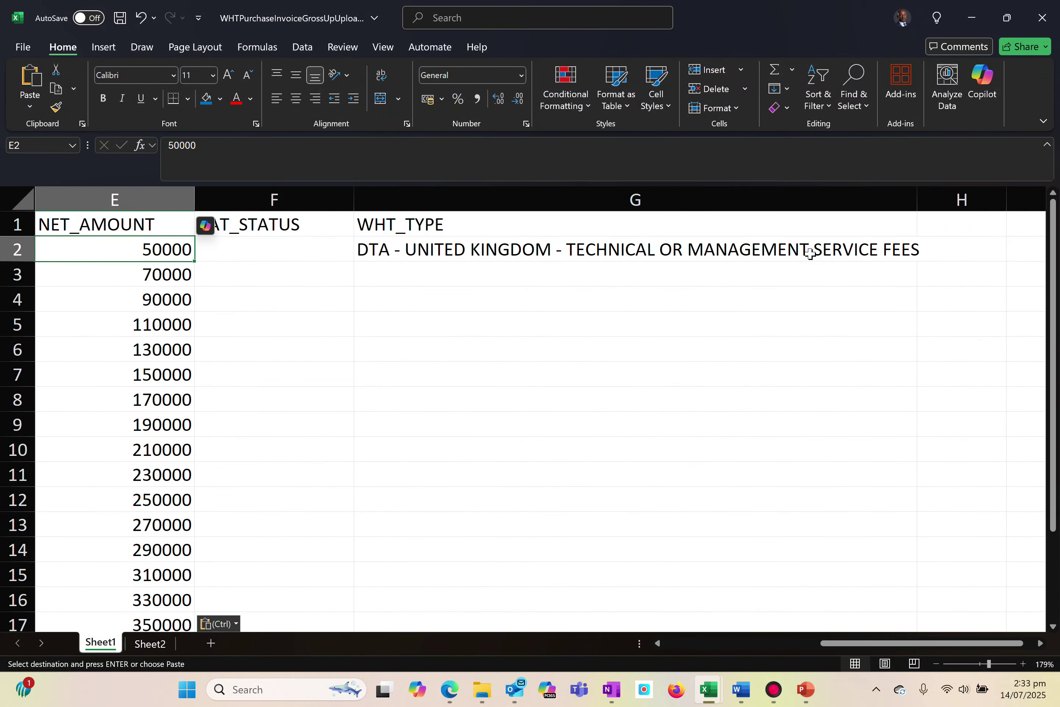
{"action": "key", "text": "Right"}
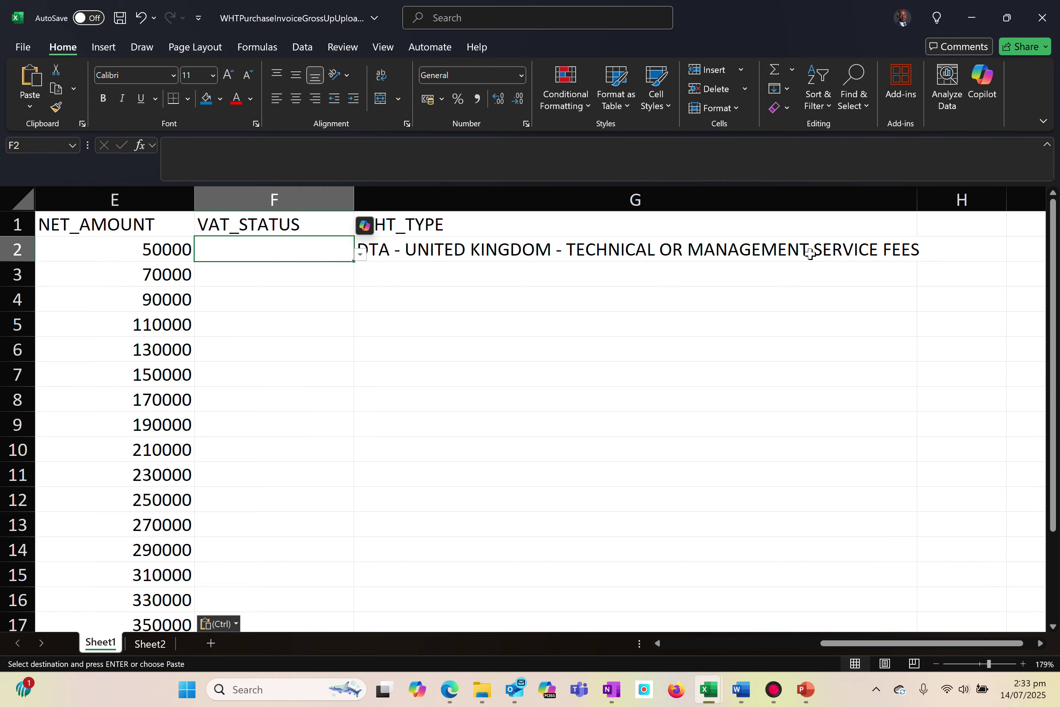
Set the VAT_STATUS in cell F2 to STANDARD VAT INCLUSIVE
{"action": "scroll", "coordinate": [523, 409], "scroll_direction": "down", "scroll_amount": 4}
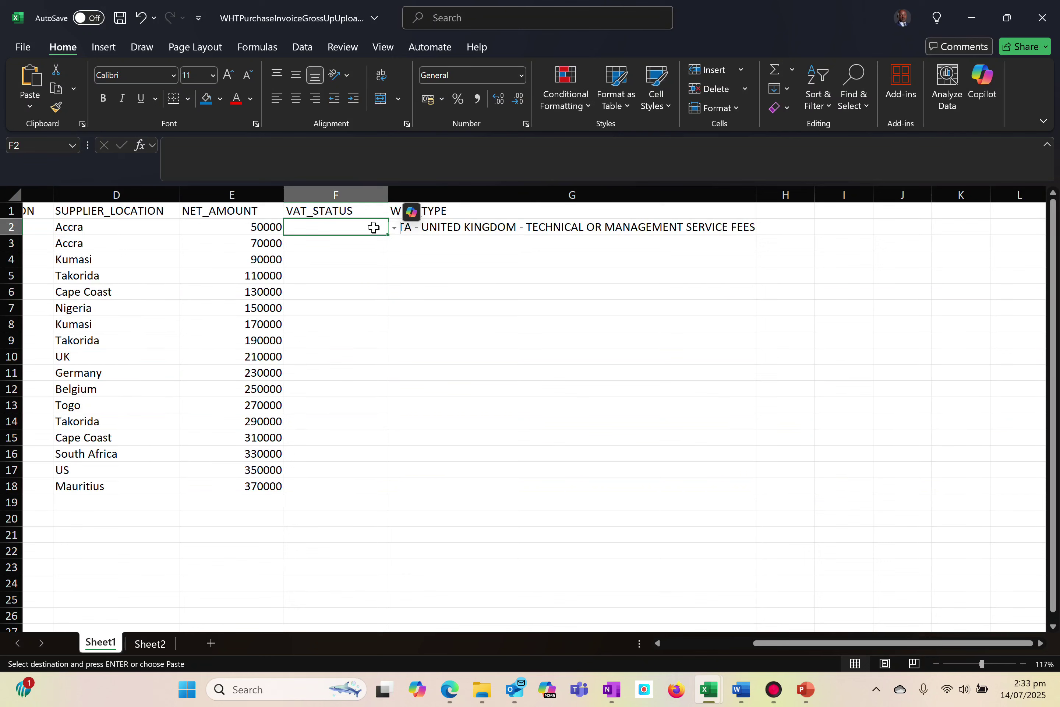
{"action": "left_click", "coordinate": [338, 258]}
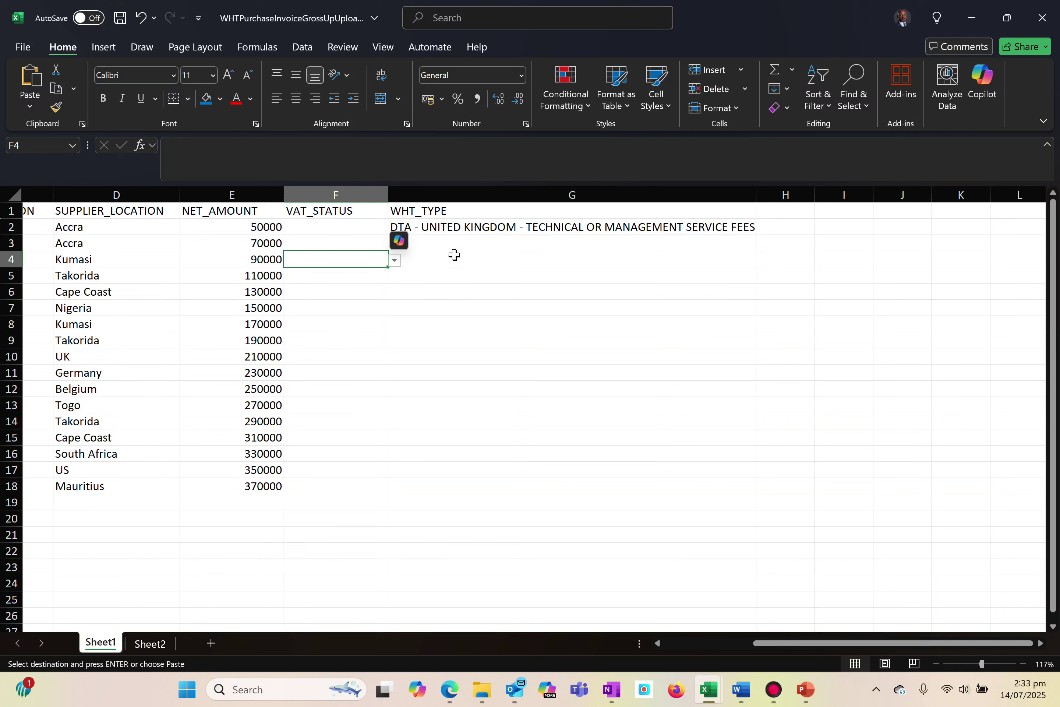
{"action": "left_click", "coordinate": [351, 233]}
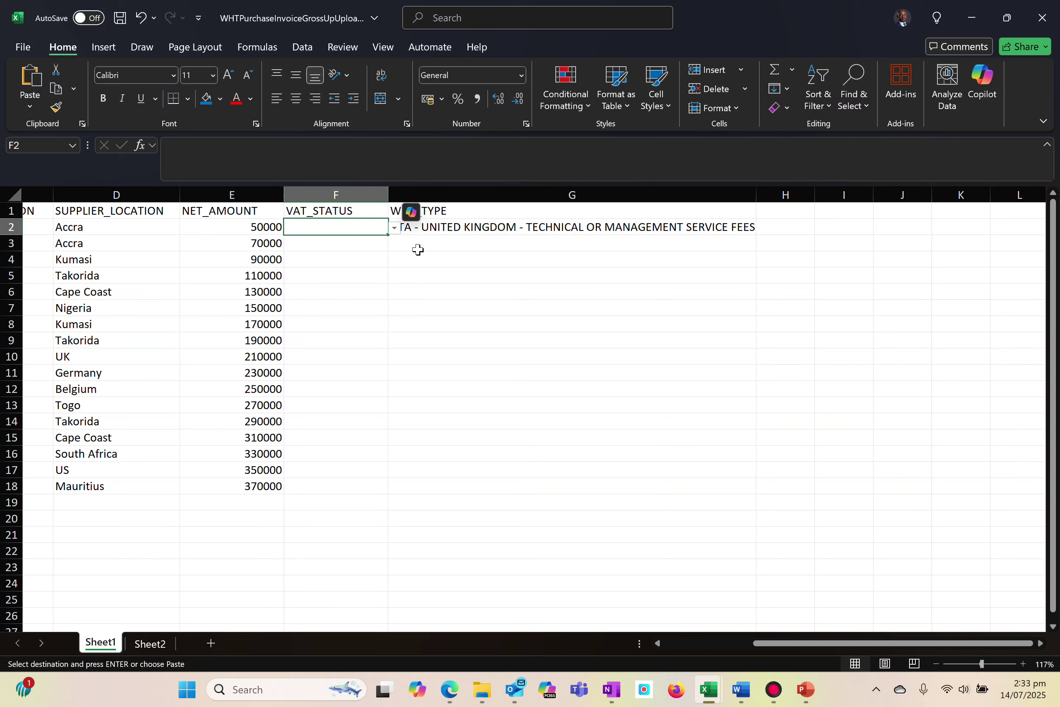
{"action": "left_click", "coordinate": [394, 227]}
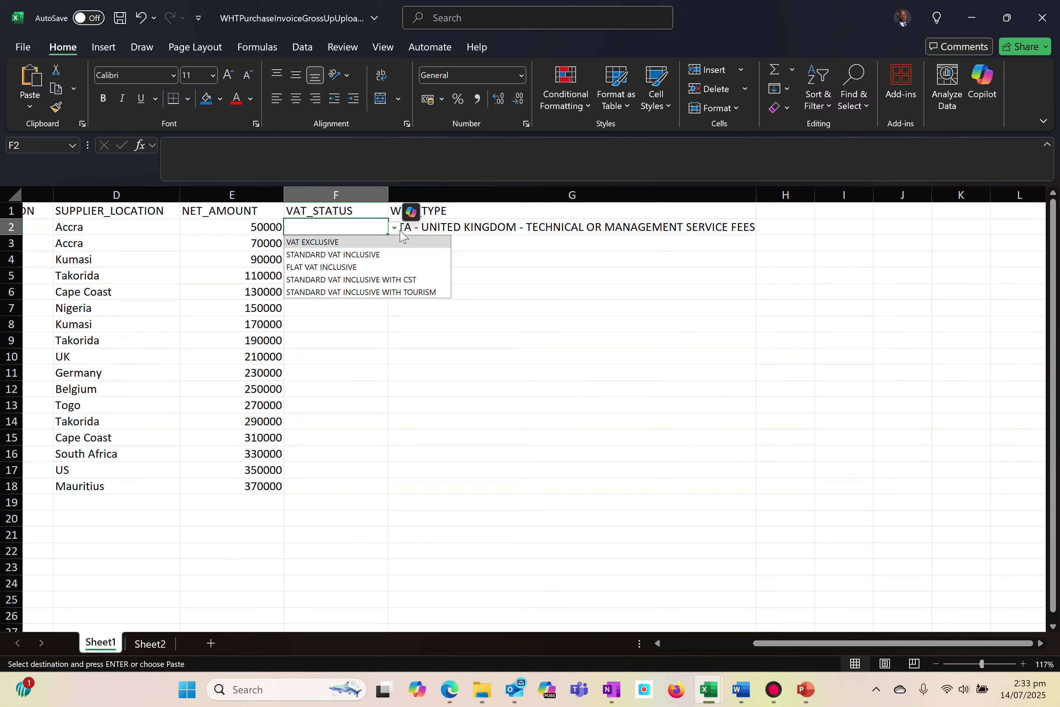
{"action": "left_click", "coordinate": [319, 254]}
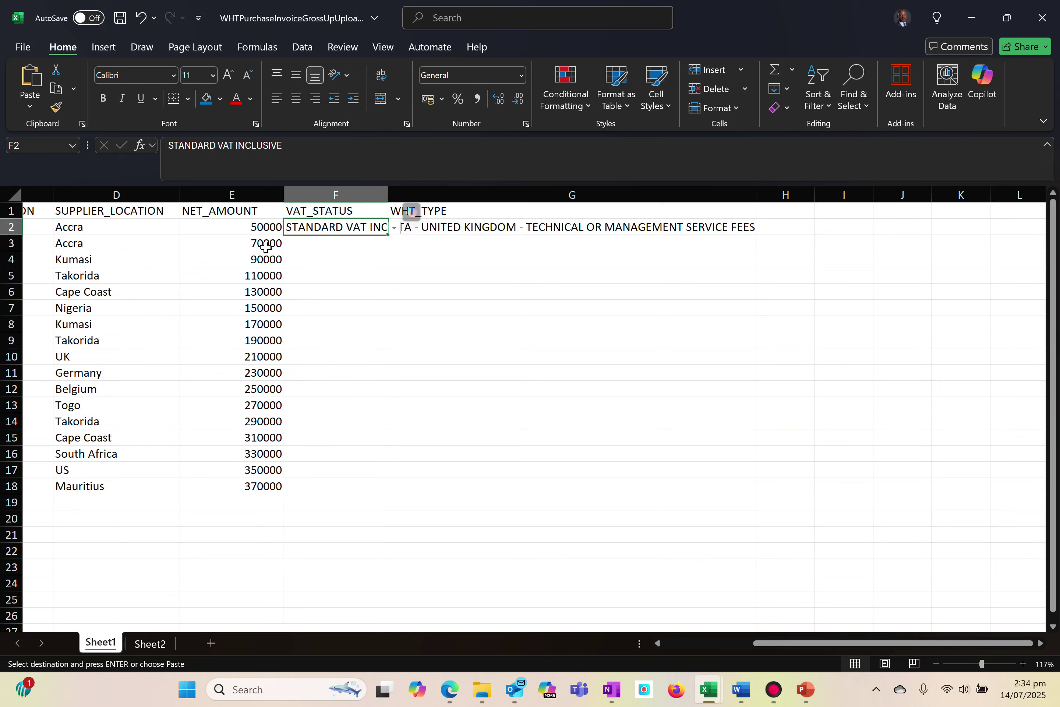
Replace the WHT_TYPE in cell G2 with Resident - SERVICES
{"action": "left_click", "coordinate": [436, 231]}
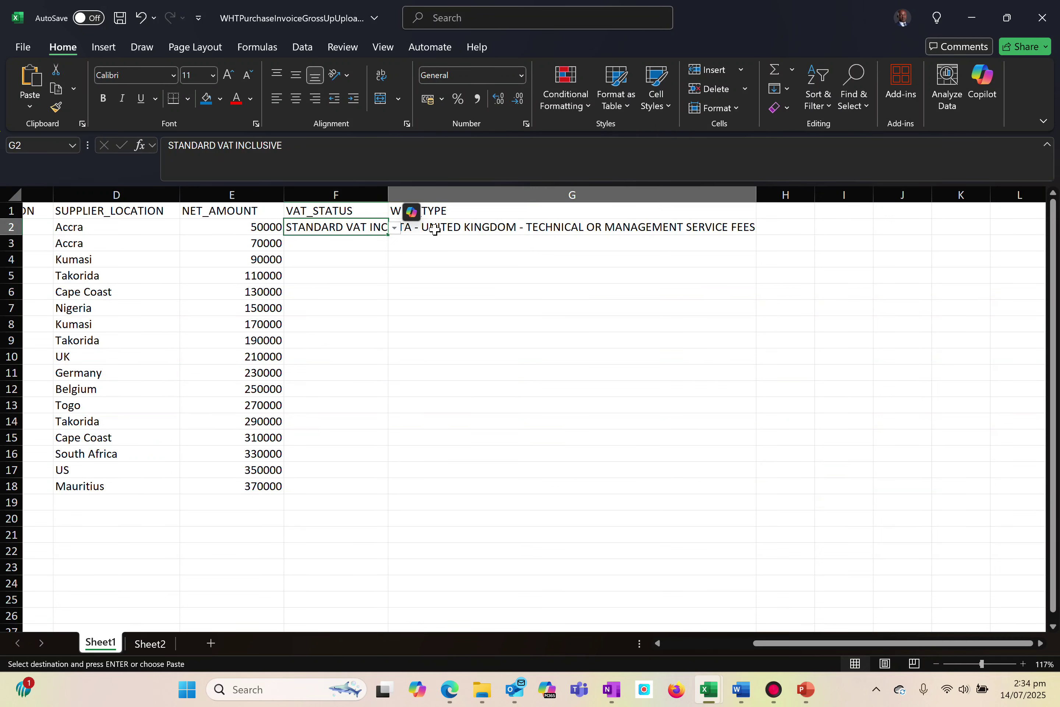
{"action": "left_click", "coordinate": [762, 228]}
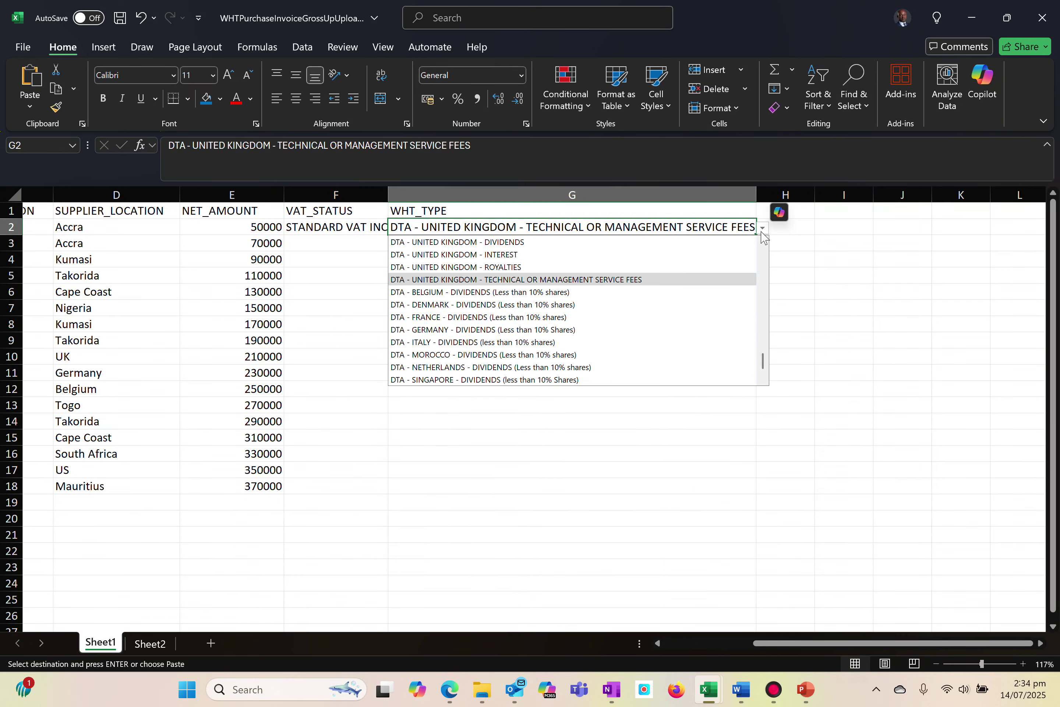
{"action": "key", "text": "Escape"}
{"action": "type", "text": "r"}
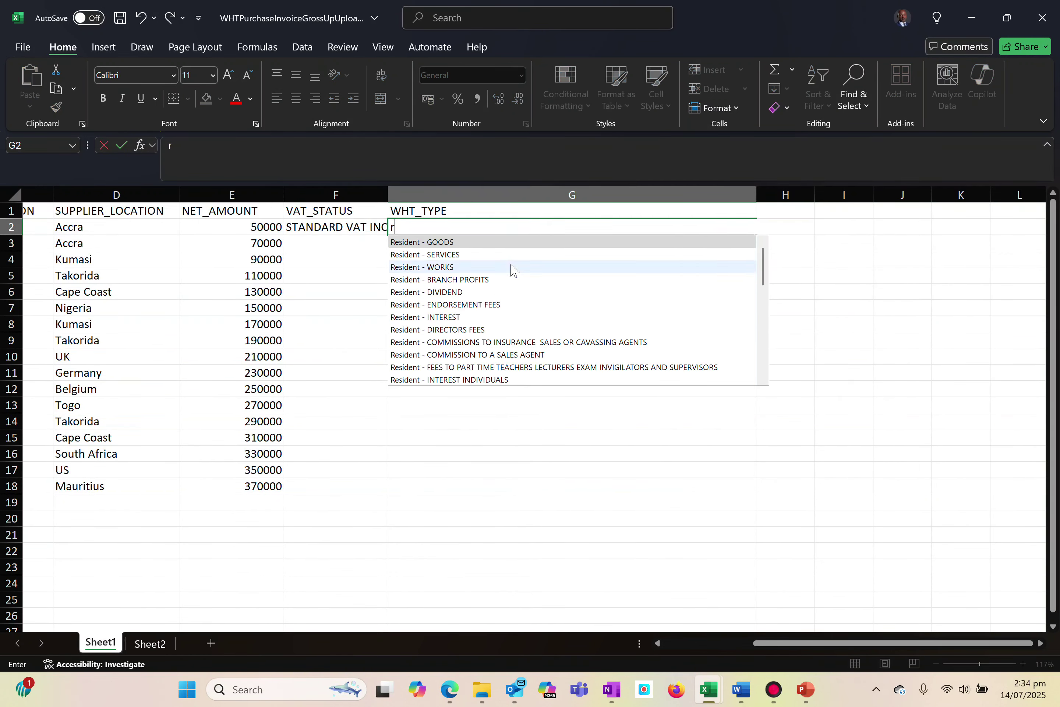
{"action": "left_click", "coordinate": [444, 256]}
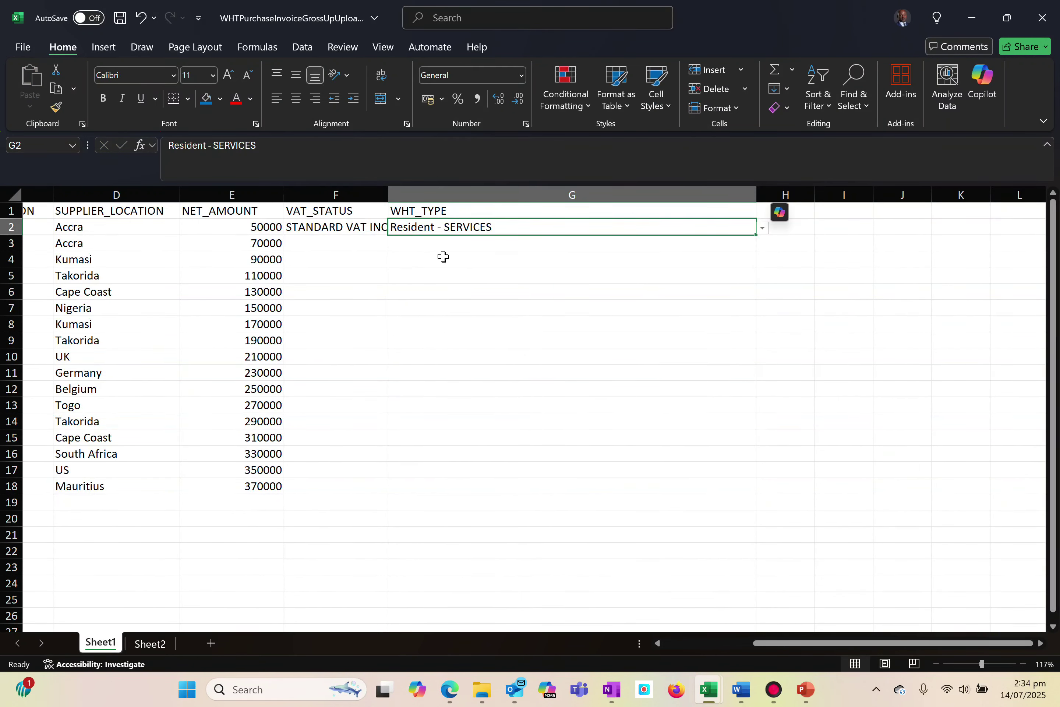
For row 3, set VAT_STATUS to VAT EXCLUSIVE and WHT_TYPE to Resident - GOODS
{"action": "left_click", "coordinate": [353, 244]}
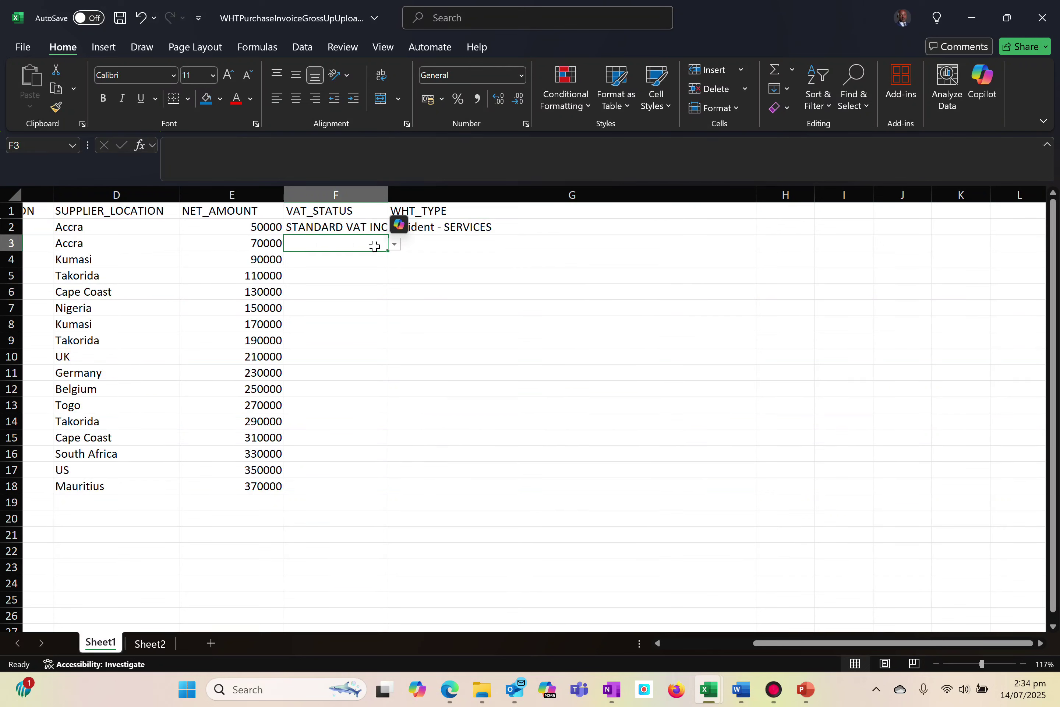
{"action": "left_click", "coordinate": [396, 246]}
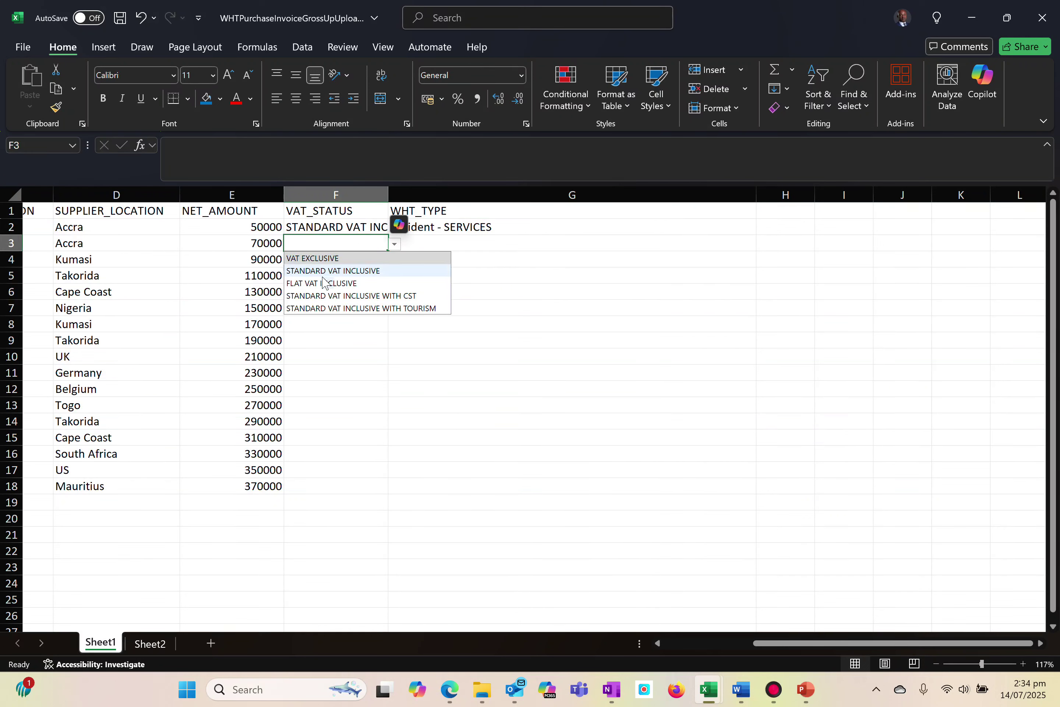
{"action": "left_click", "coordinate": [307, 258]}
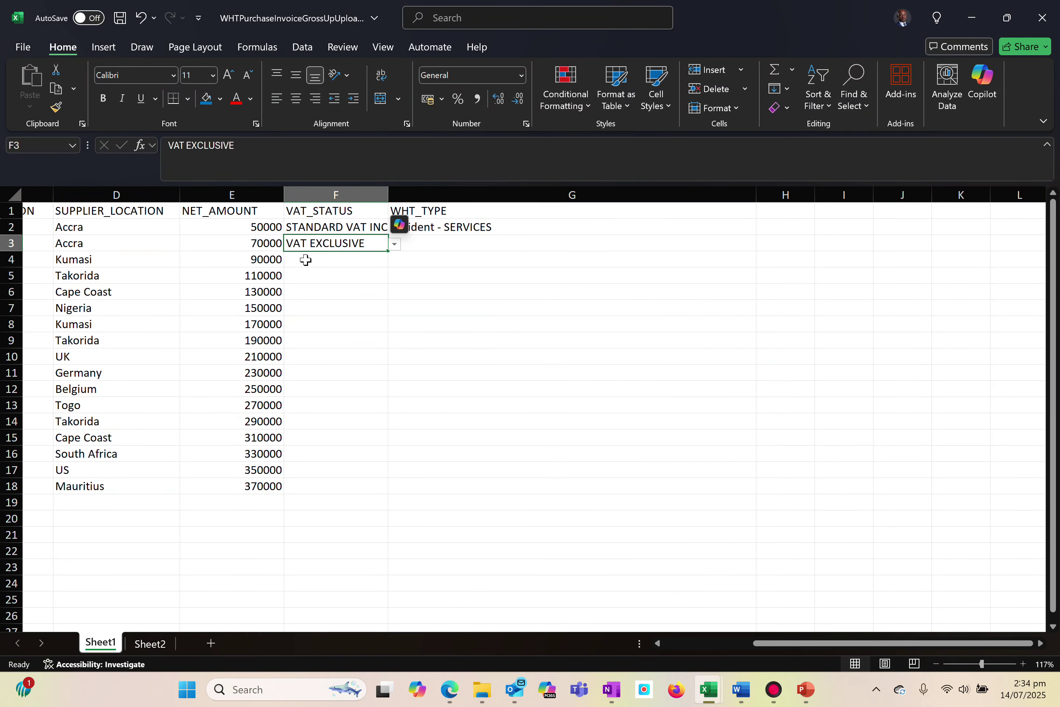
{"action": "left_click", "coordinate": [448, 248]}
{"action": "left_click", "coordinate": [763, 245]}
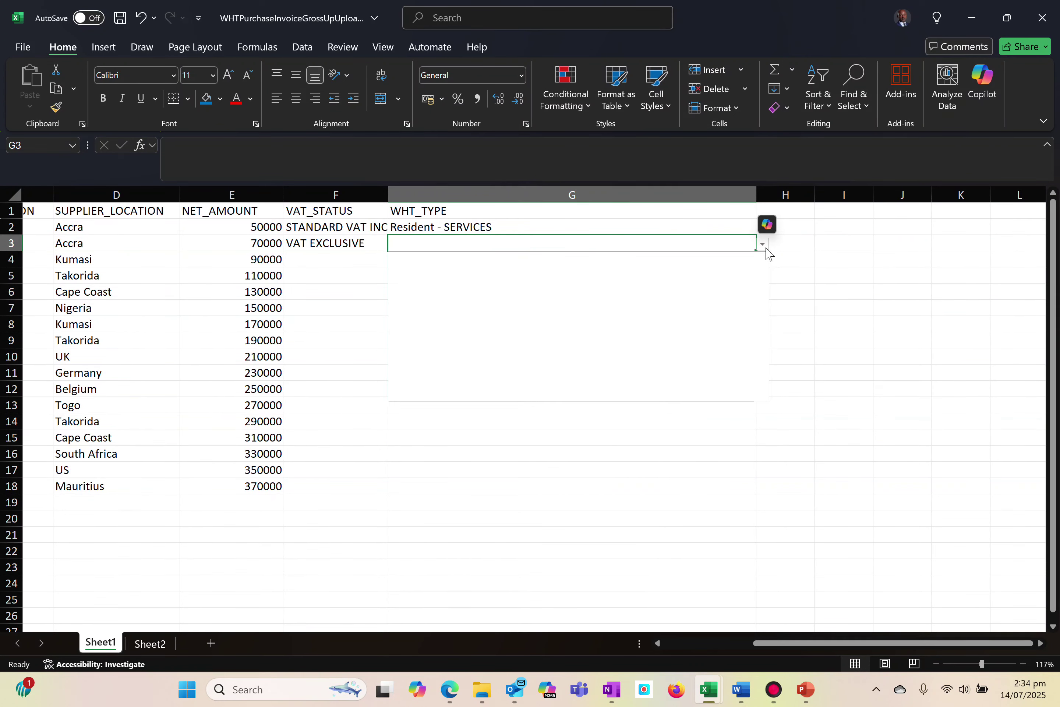
{"action": "type", "text": "r"}
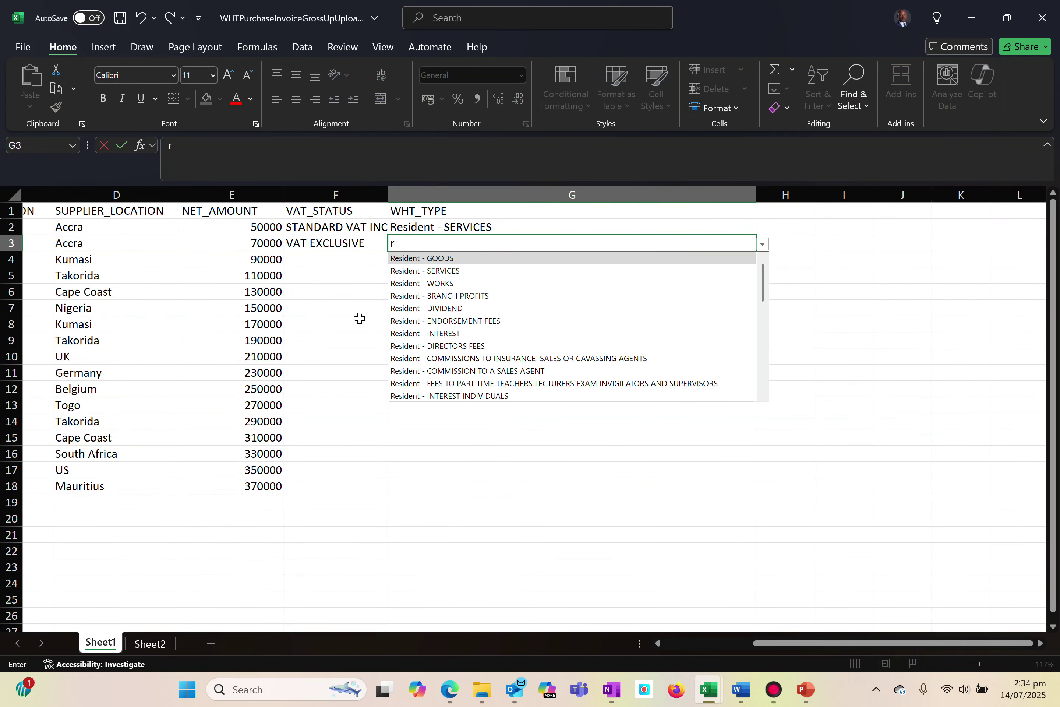
{"action": "left_click", "coordinate": [432, 262]}
For row 4, set VAT_STATUS to STANDARD VAT INCLUSIVE WITH CST and WHT_TYPE to Resident - SERVICES
{"action": "left_click", "coordinate": [315, 256]}
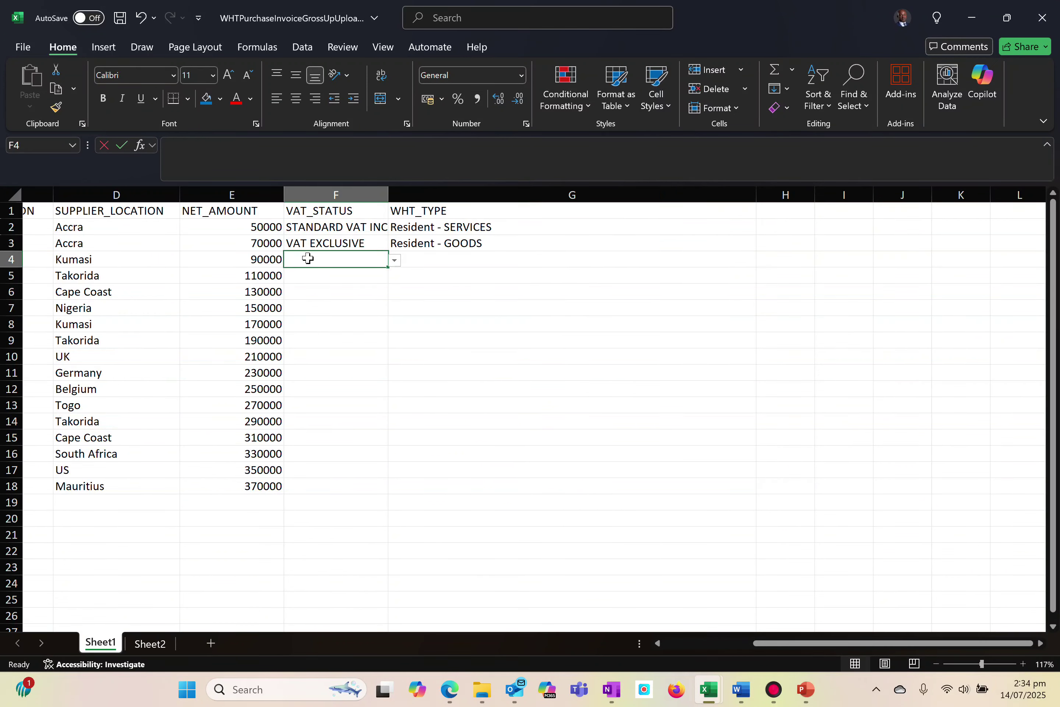
{"action": "left_click", "coordinate": [349, 308]}
{"action": "left_click", "coordinate": [319, 258]}
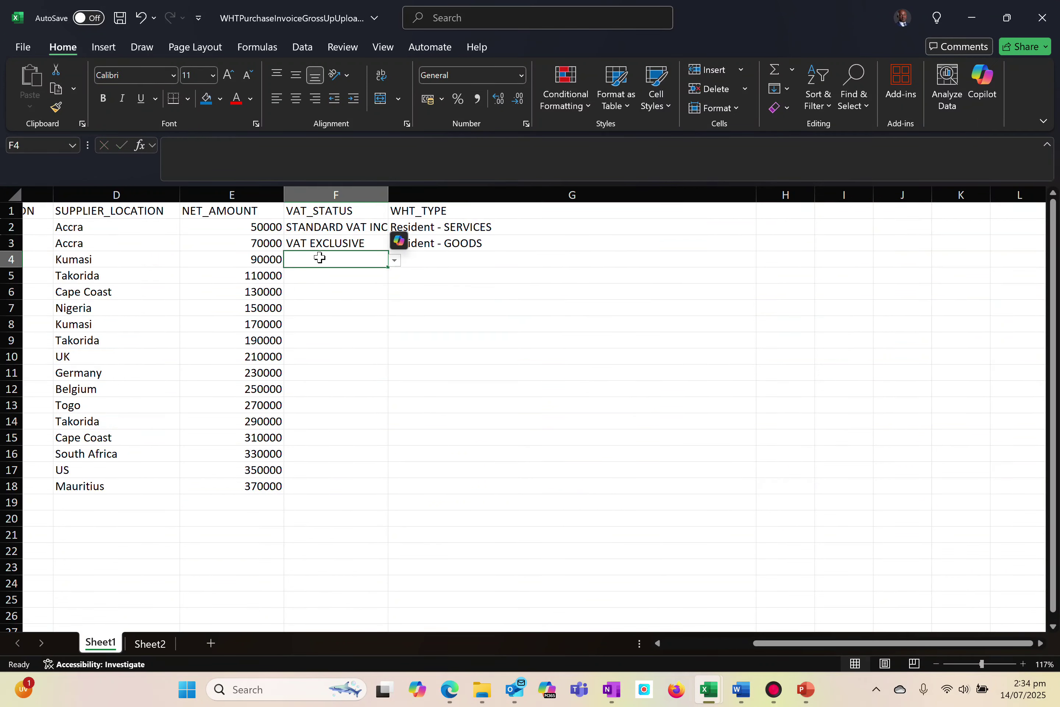
{"action": "left_click", "coordinate": [396, 262]}
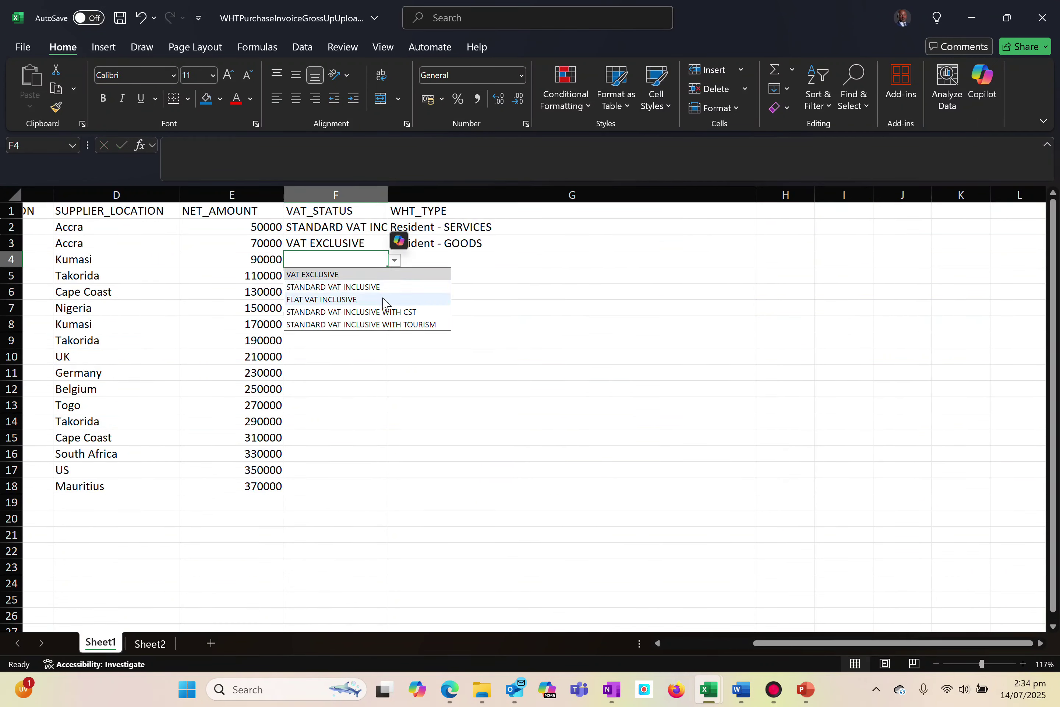
{"action": "left_click", "coordinate": [334, 314]}
{"action": "left_click", "coordinate": [429, 256]}
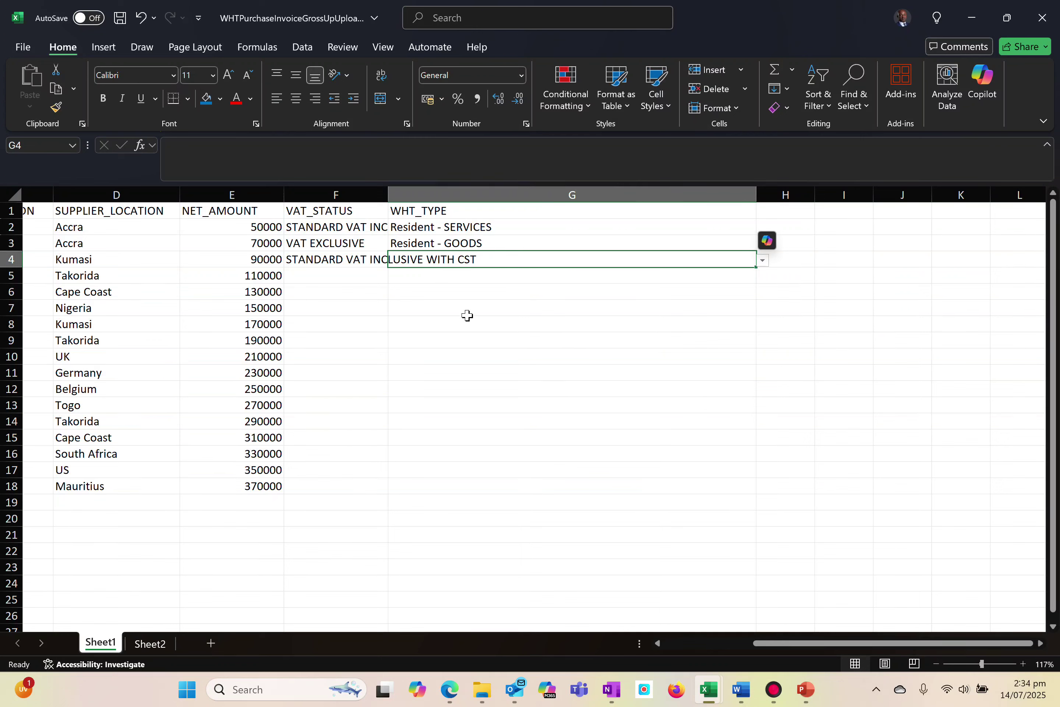
{"action": "left_click", "coordinate": [763, 260]}
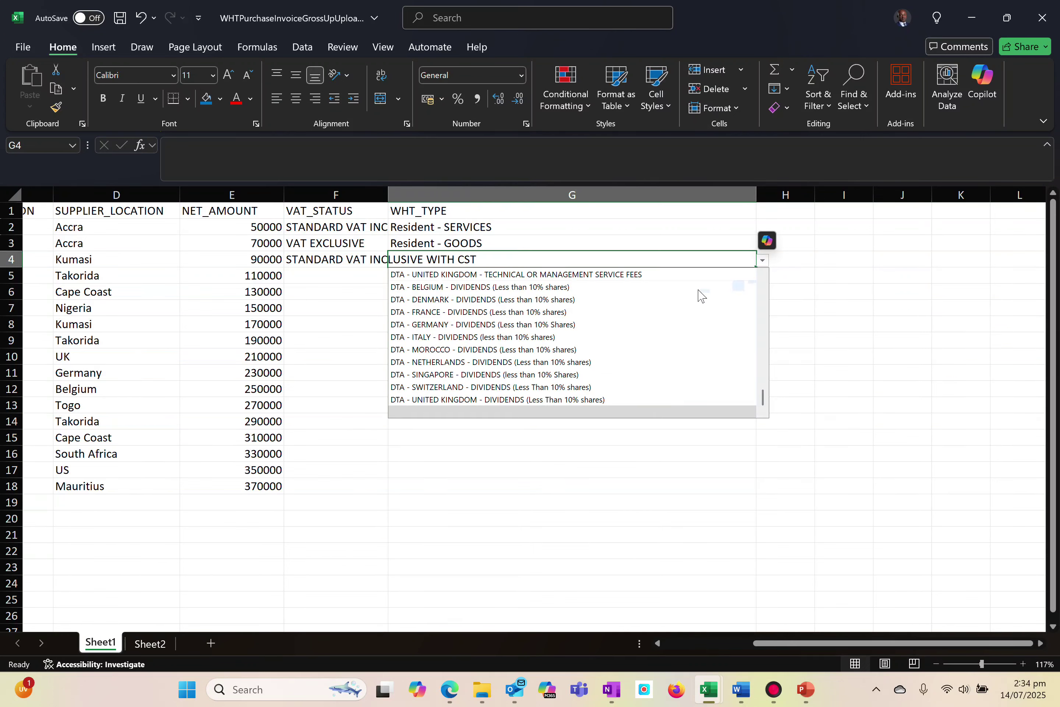
{"action": "type", "text": "r"}
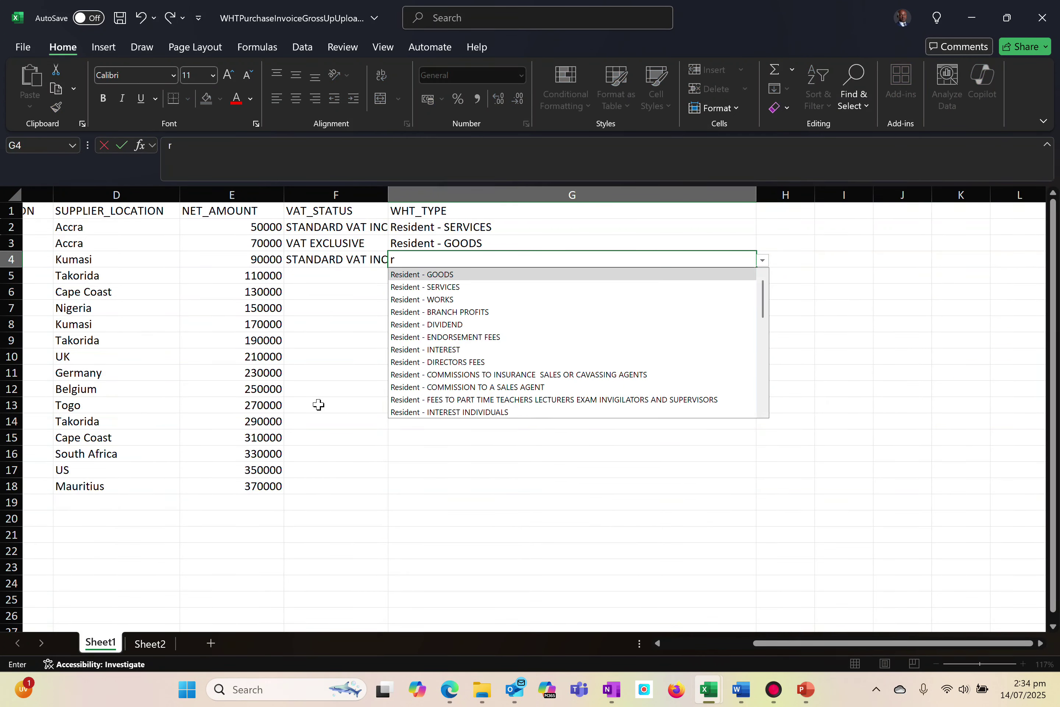
{"action": "left_click", "coordinate": [441, 287]}
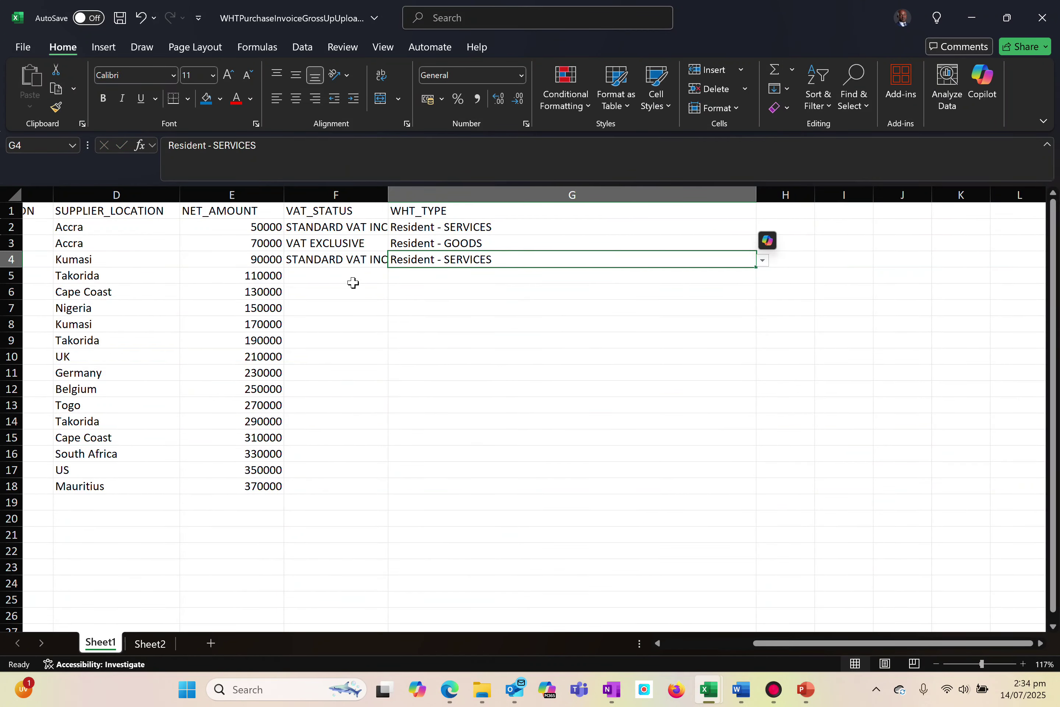
Switch the WHT_TYPE in G4 to Resident - WORKS and set it back to Resident - SERVICES
{"action": "left_click", "coordinate": [763, 260]}
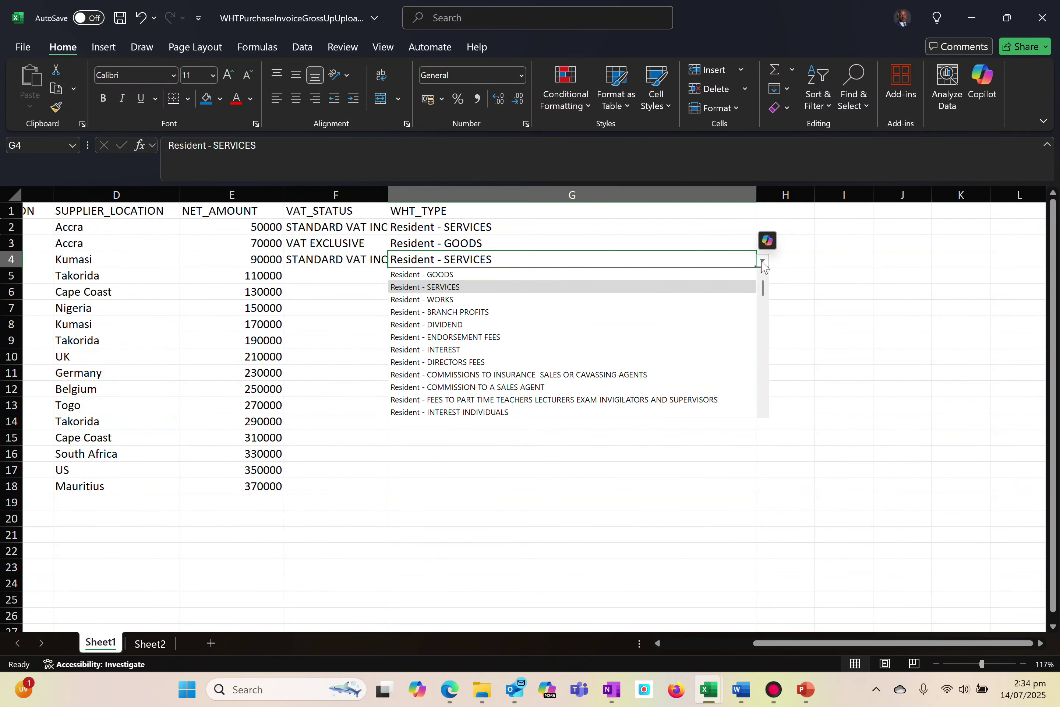
{"action": "left_click", "coordinate": [443, 299]}
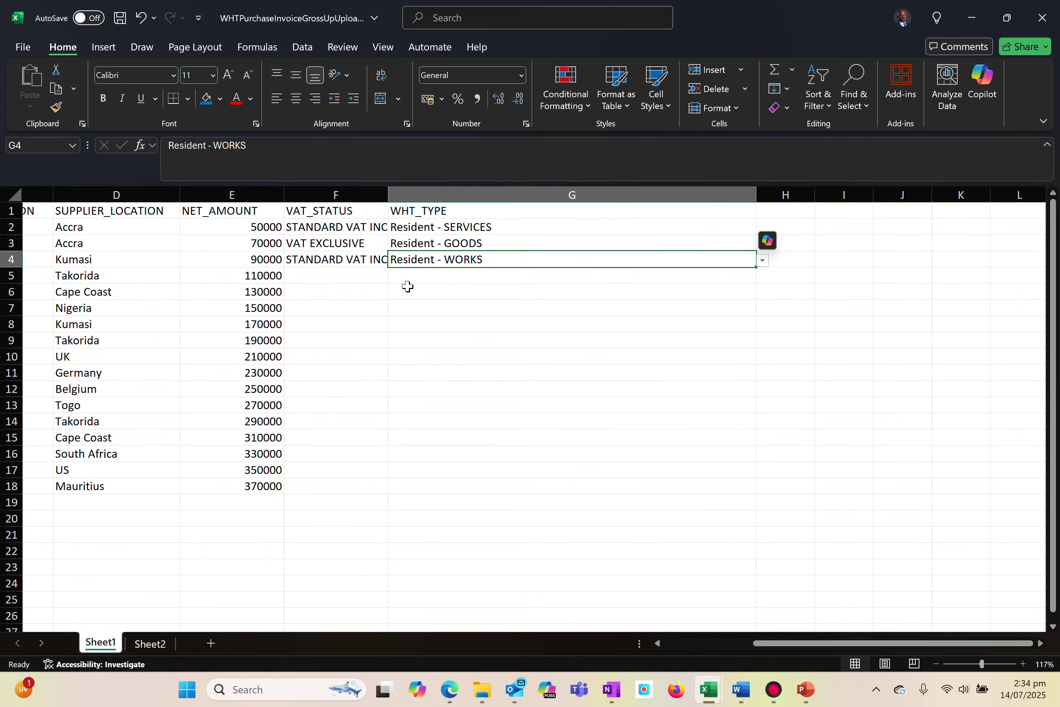
{"action": "left_click", "coordinate": [350, 275]}
{"action": "left_click", "coordinate": [434, 260]}
{"action": "left_click", "coordinate": [762, 262]}
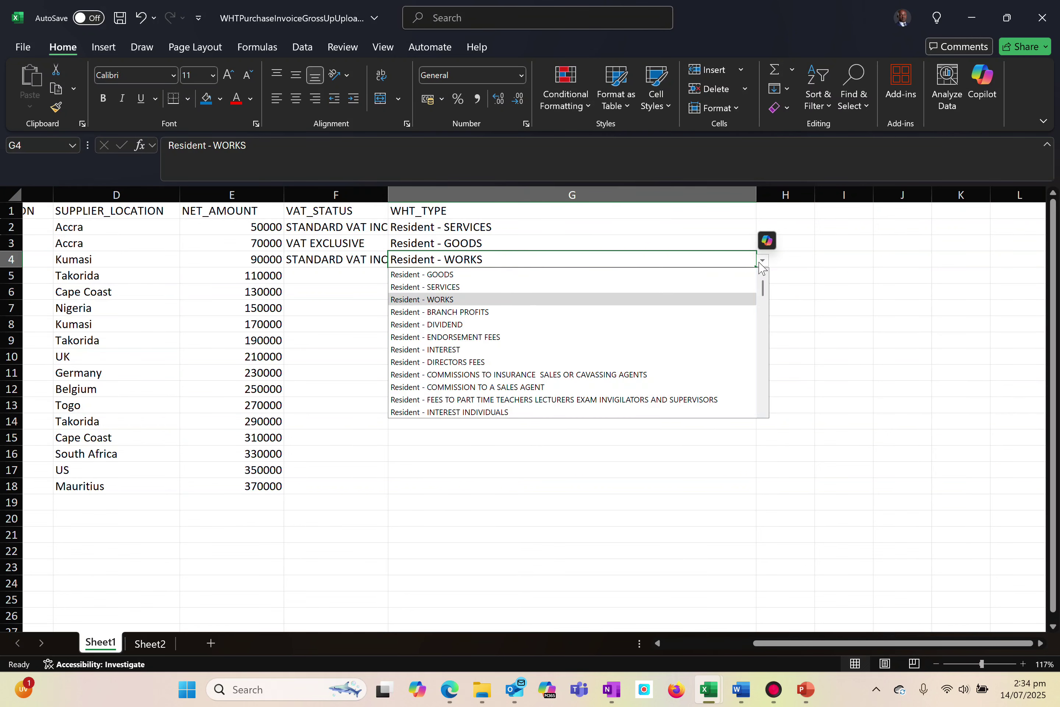
{"action": "left_click", "coordinate": [445, 287]}
{"action": "left_click", "coordinate": [334, 277]}
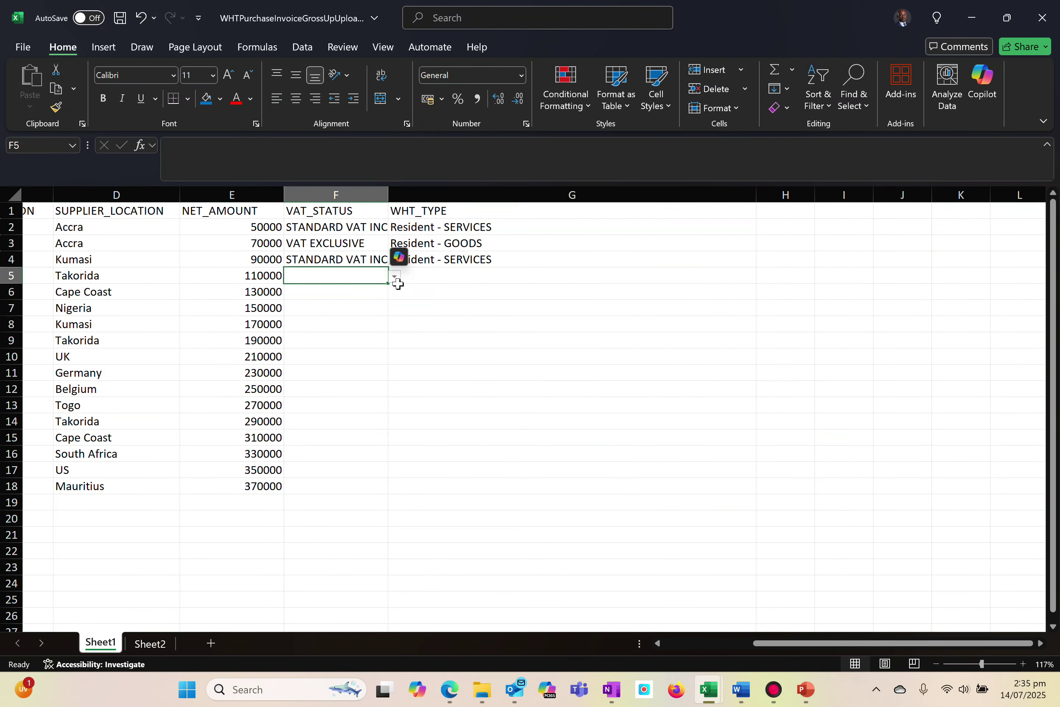
{"action": "left_click", "coordinate": [446, 263]}
For row 5, set VAT_STATUS to FLAT VAT INCLUSIVE and WHT_TYPE to Resident - GOODS
{"action": "left_click", "coordinate": [313, 278]}
{"action": "left_click", "coordinate": [395, 277]}
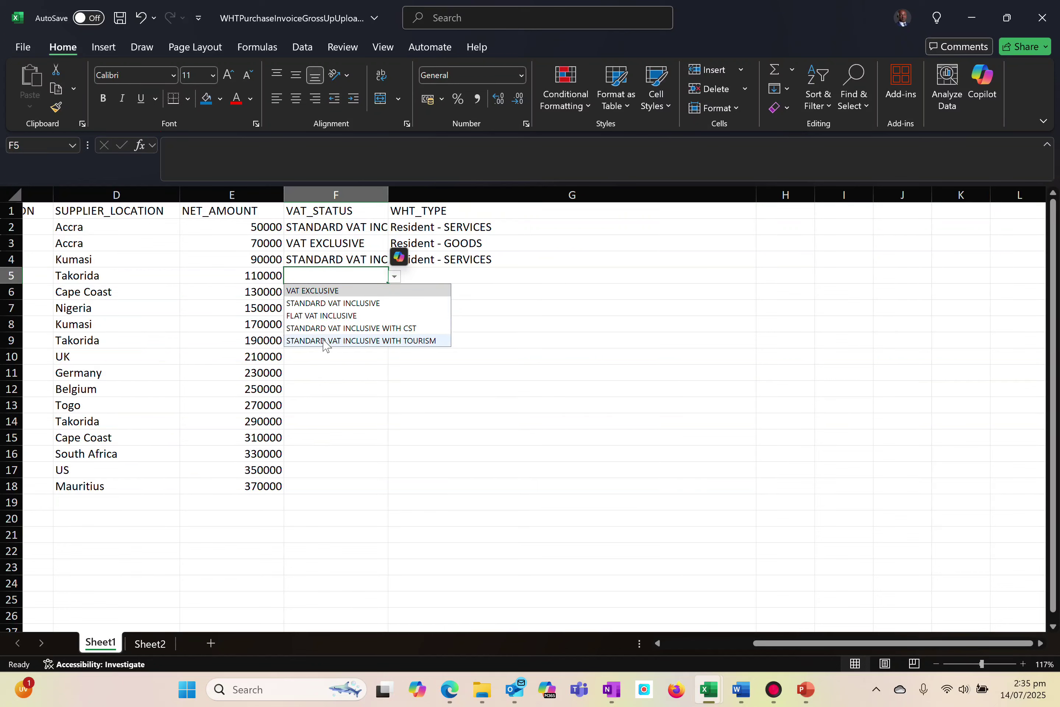
{"action": "left_click", "coordinate": [303, 315]}
{"action": "left_click", "coordinate": [429, 277]}
{"action": "type", "text": "r"}
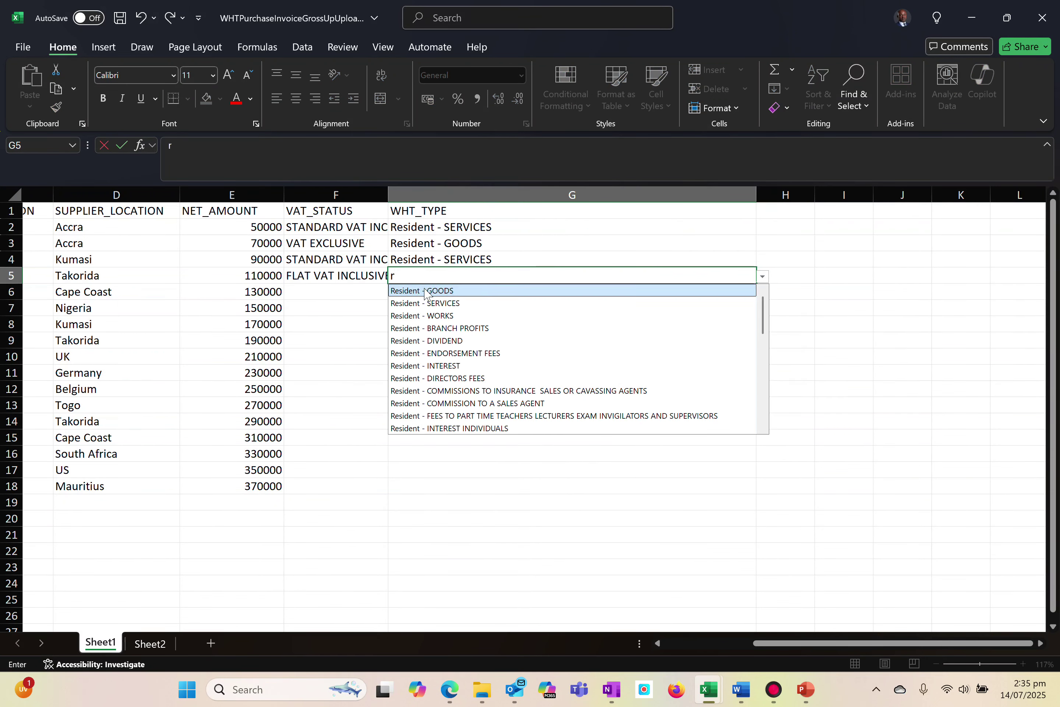
{"action": "left_click", "coordinate": [426, 291]}
{"action": "left_click", "coordinate": [328, 296]}
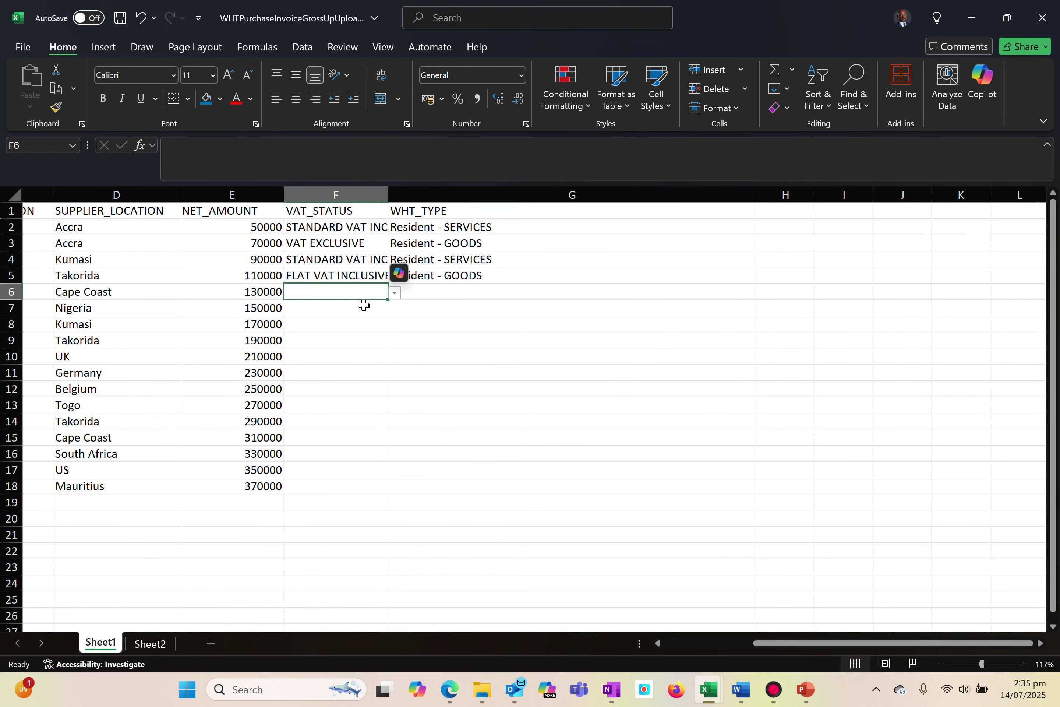
Copy the WHT_TYPE entries in F6:F18 of the WHTPurchaseInvoiceUpload workbook and return to the gross-up workbook
{"action": "key", "text": "alt+Tab"}
{"action": "key", "text": "alt+Tab"}
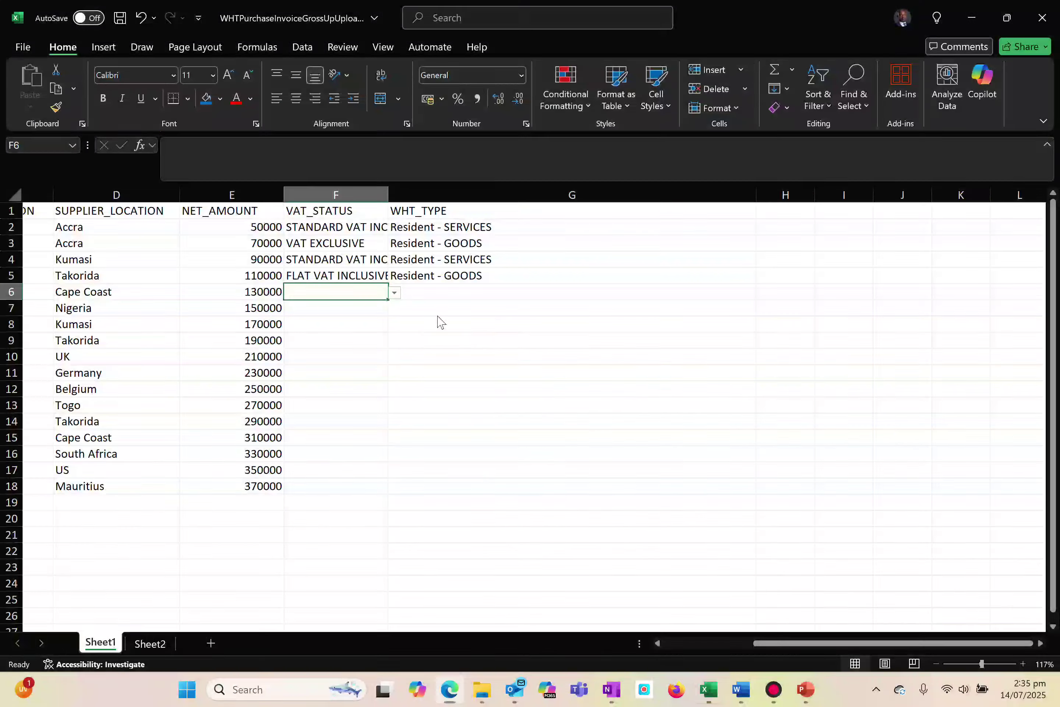
{"action": "key", "text": "alt+Tab"}
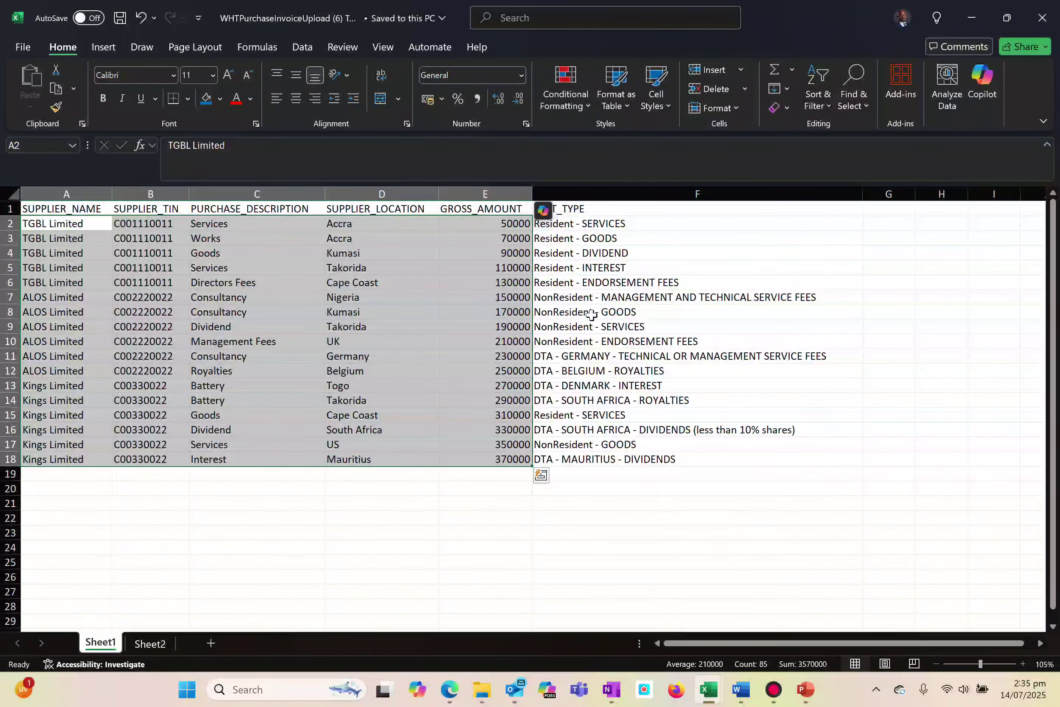
{"action": "left_click_drag", "start_coordinate": [543, 285], "coordinate": [570, 394]}
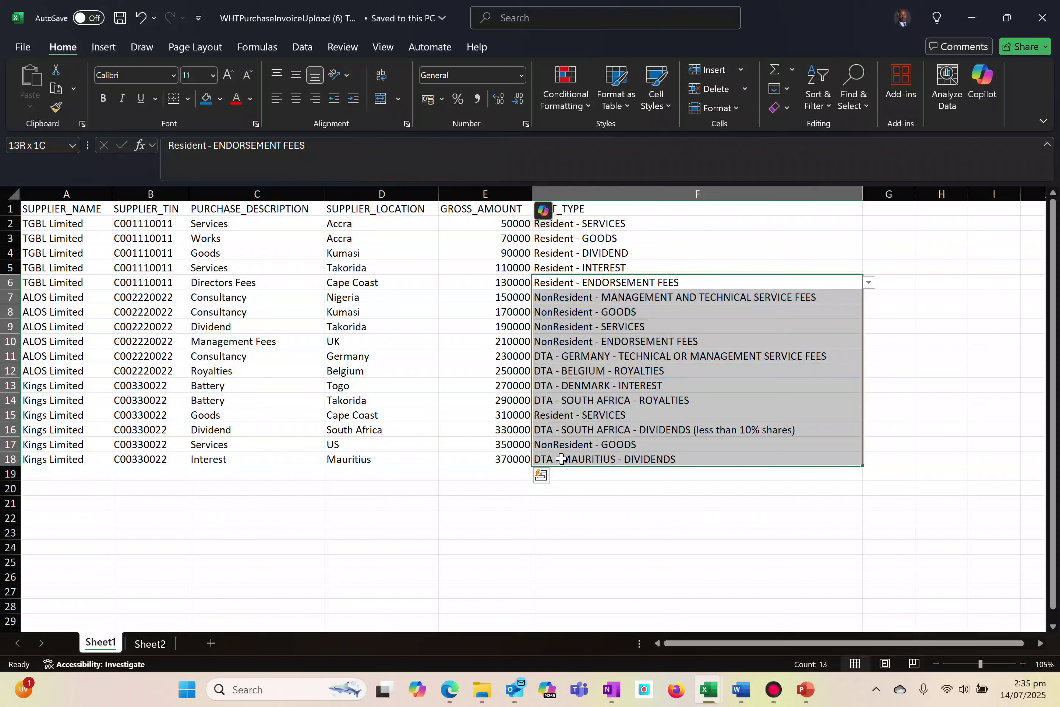
{"action": "key", "text": "ctrl+c"}
{"action": "key", "text": "alt+Tab"}
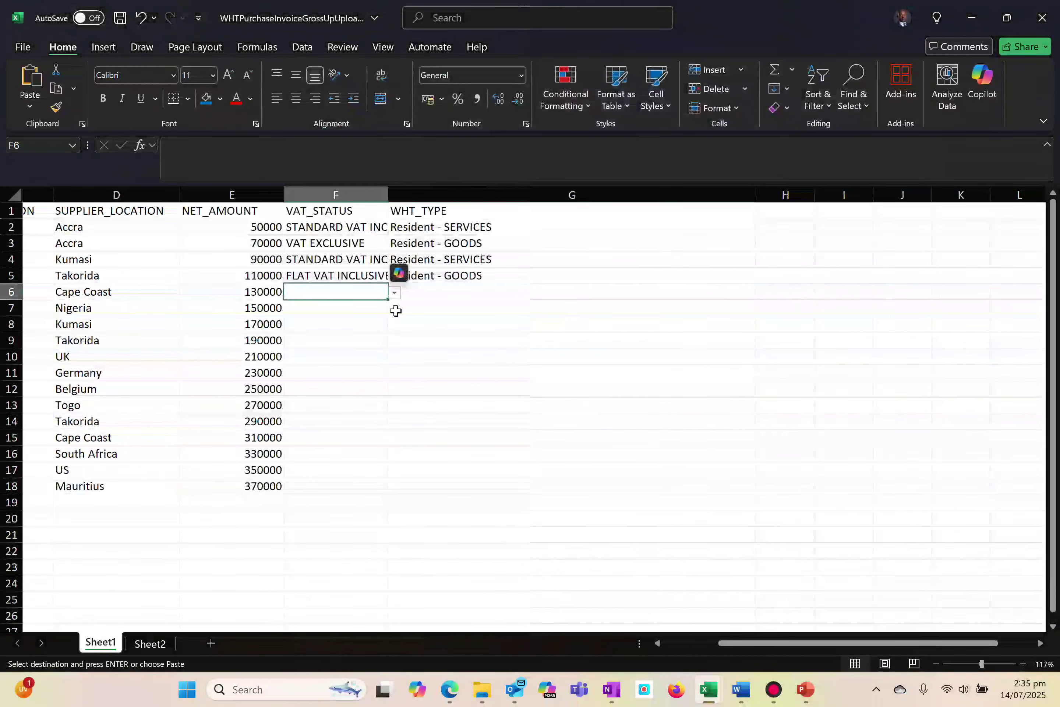
Try pasting the copied WHT types into the VAT_STATUS column from F6, compare with the source workbook, and undo the paste
{"action": "key", "text": "ctrl+v"}
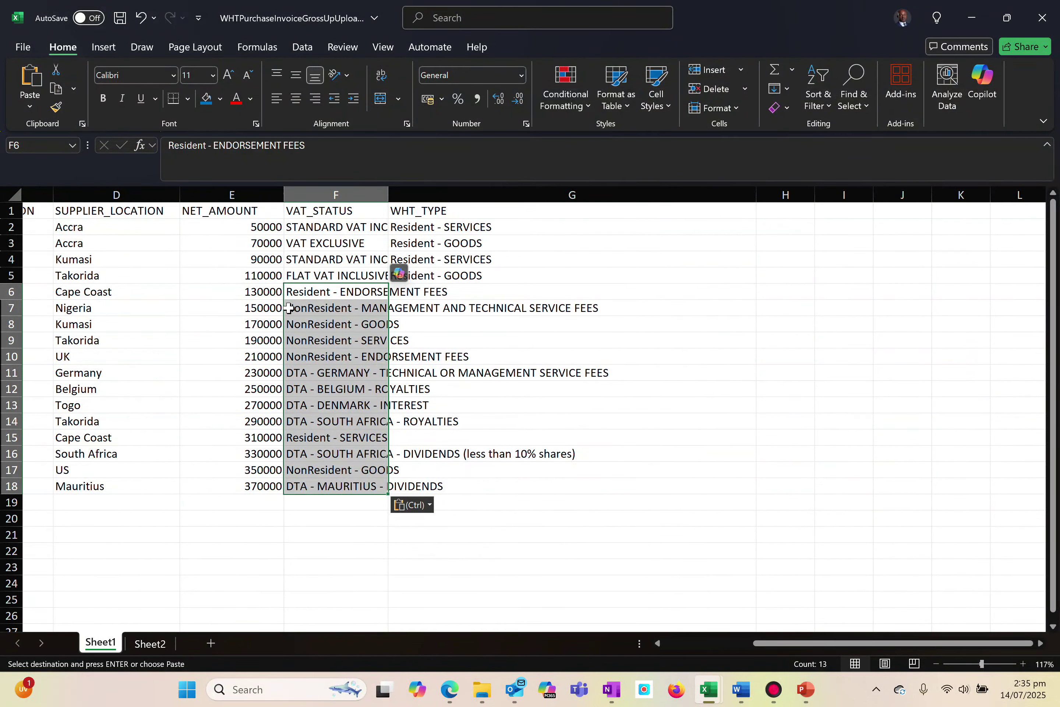
{"action": "left_click", "coordinate": [311, 294]}
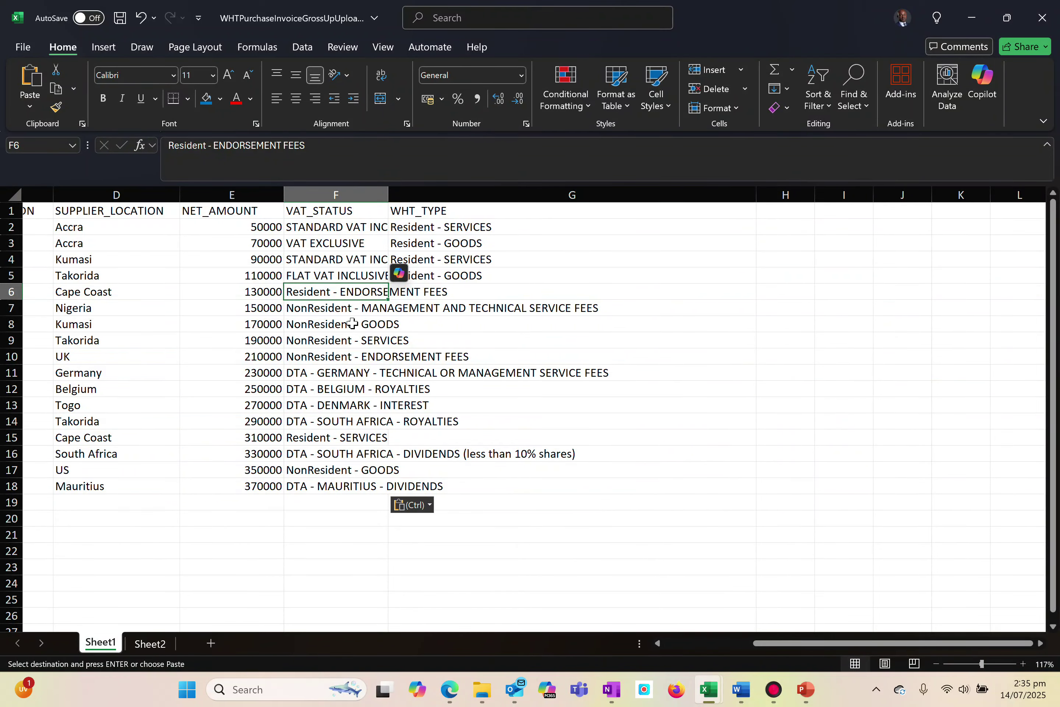
{"action": "left_click", "coordinate": [435, 295]}
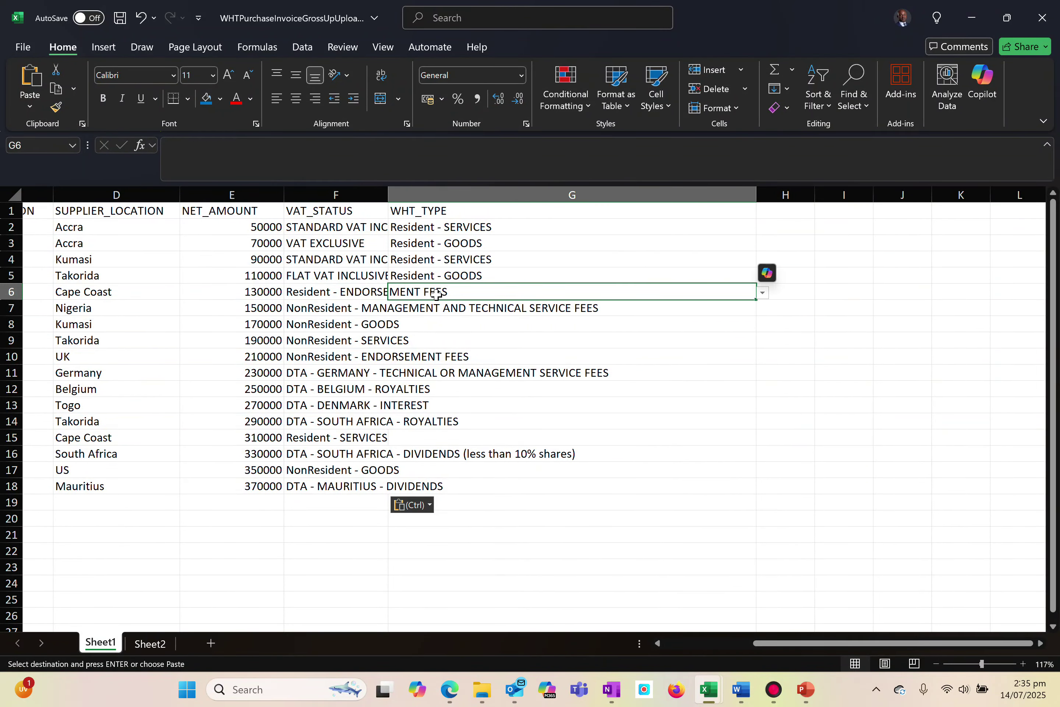
{"action": "key", "text": "alt+Tab"}
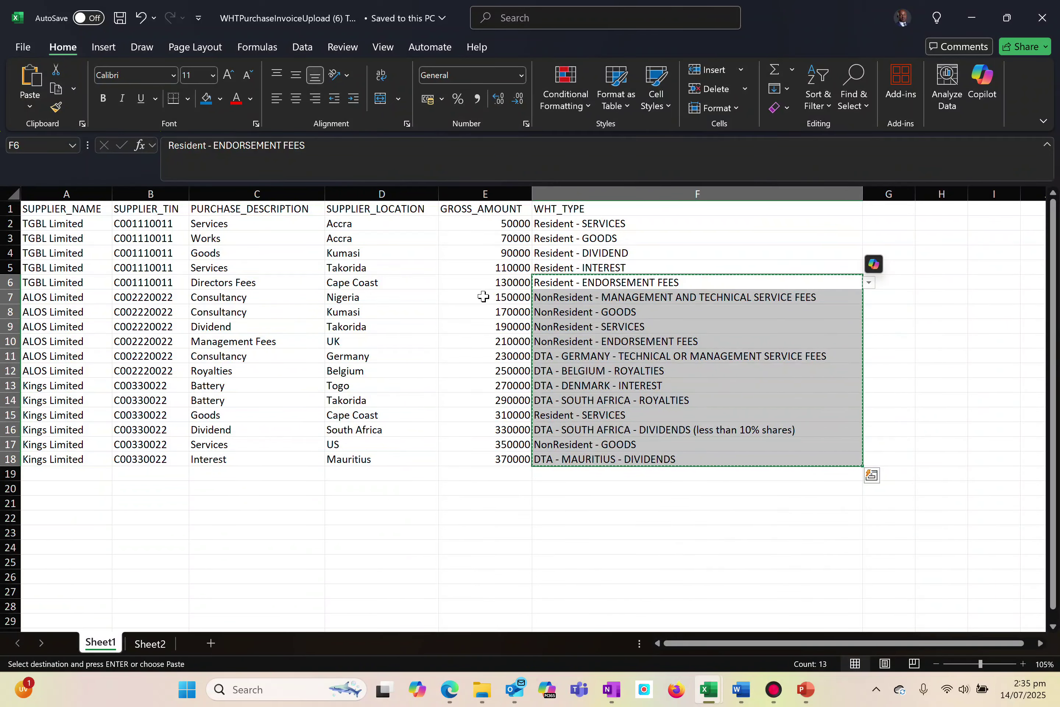
{"action": "key", "text": "Right"}
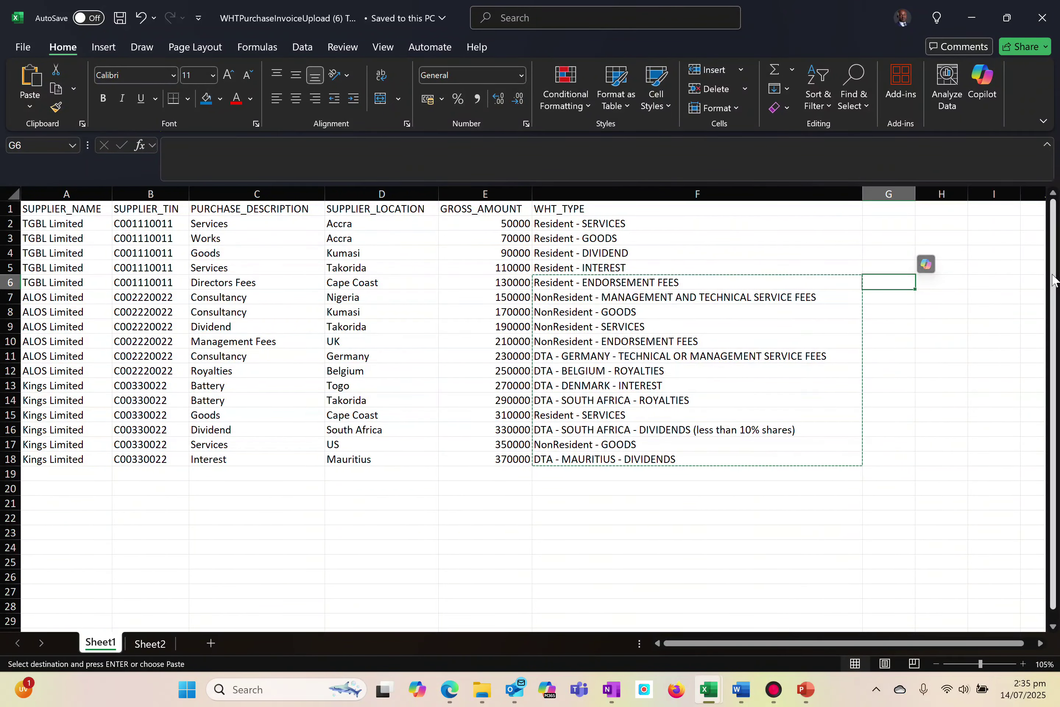
{"action": "key", "text": "alt+Tab"}
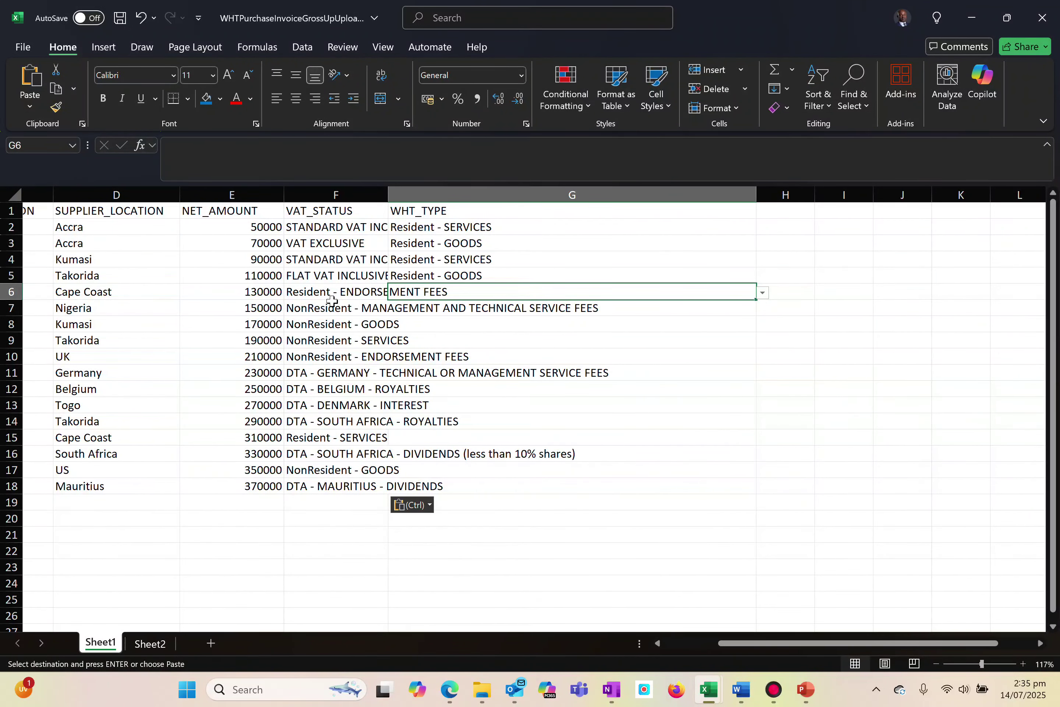
{"action": "left_click", "coordinate": [294, 295]}
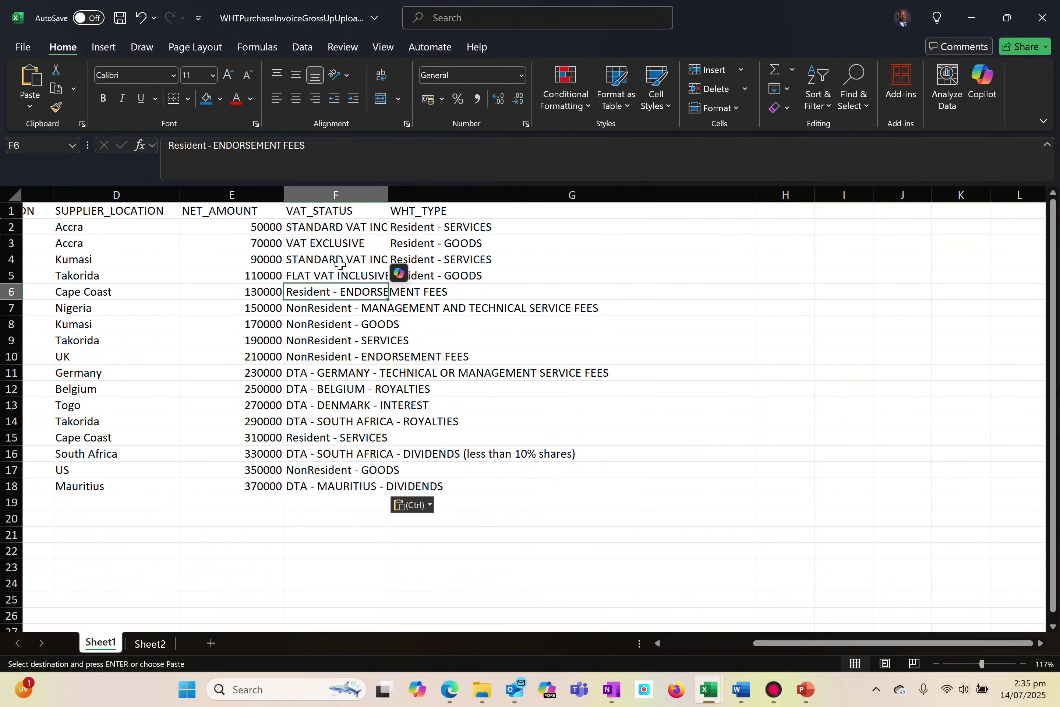
{"action": "left_click", "coordinate": [301, 265]}
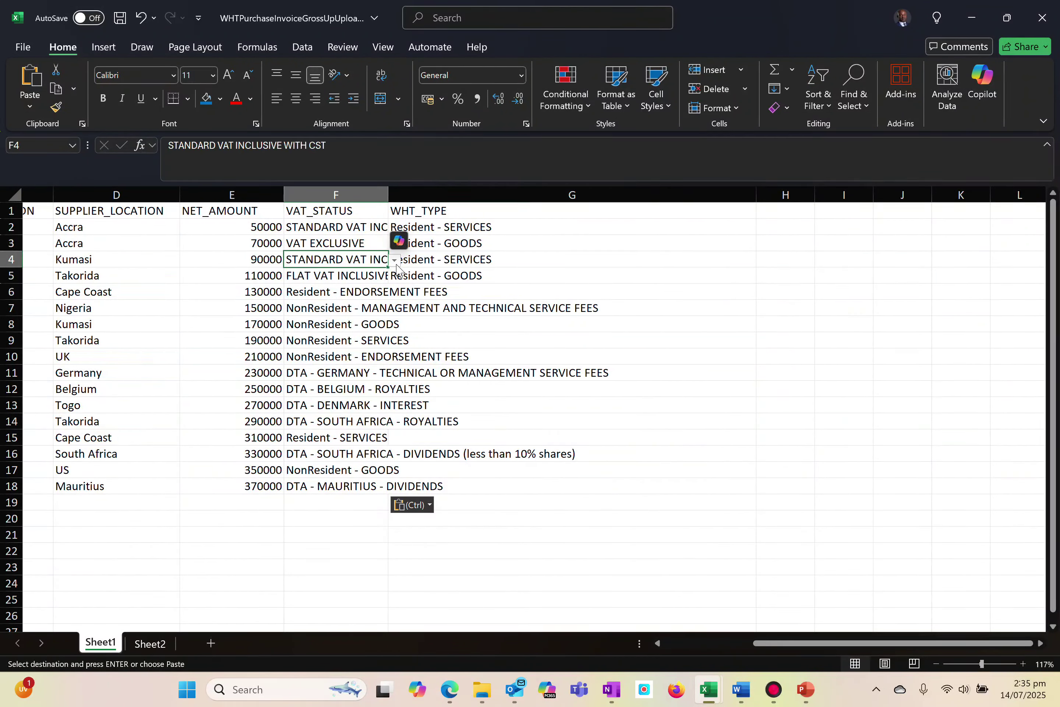
{"action": "key", "text": "alt+Tab"}
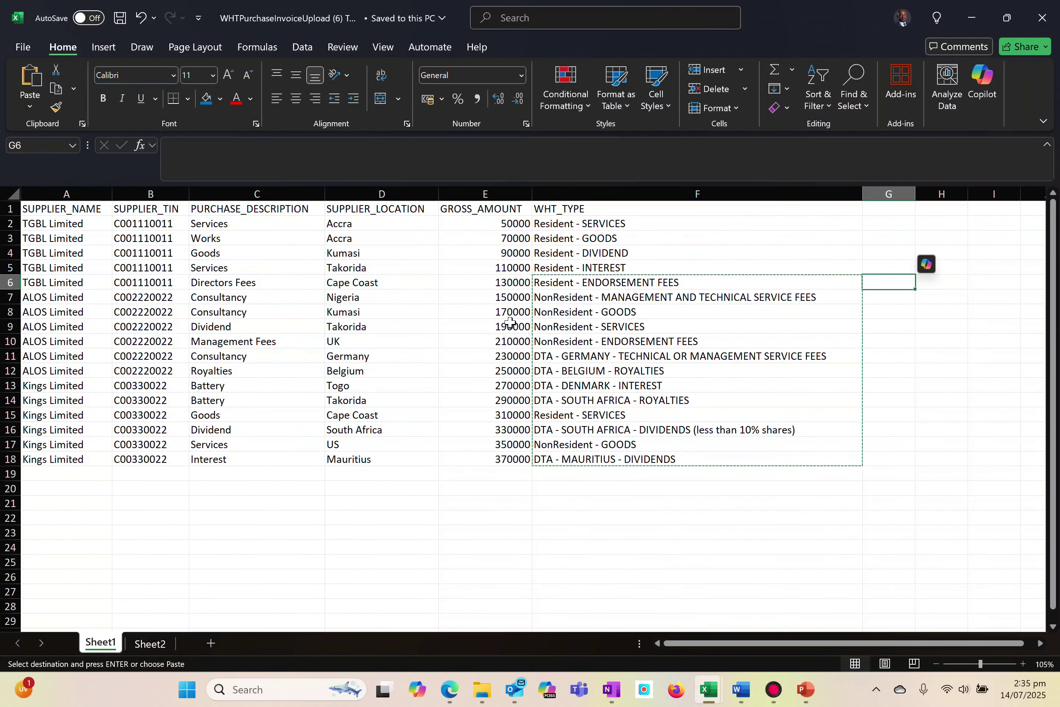
{"action": "key", "text": "alt+Tab"}
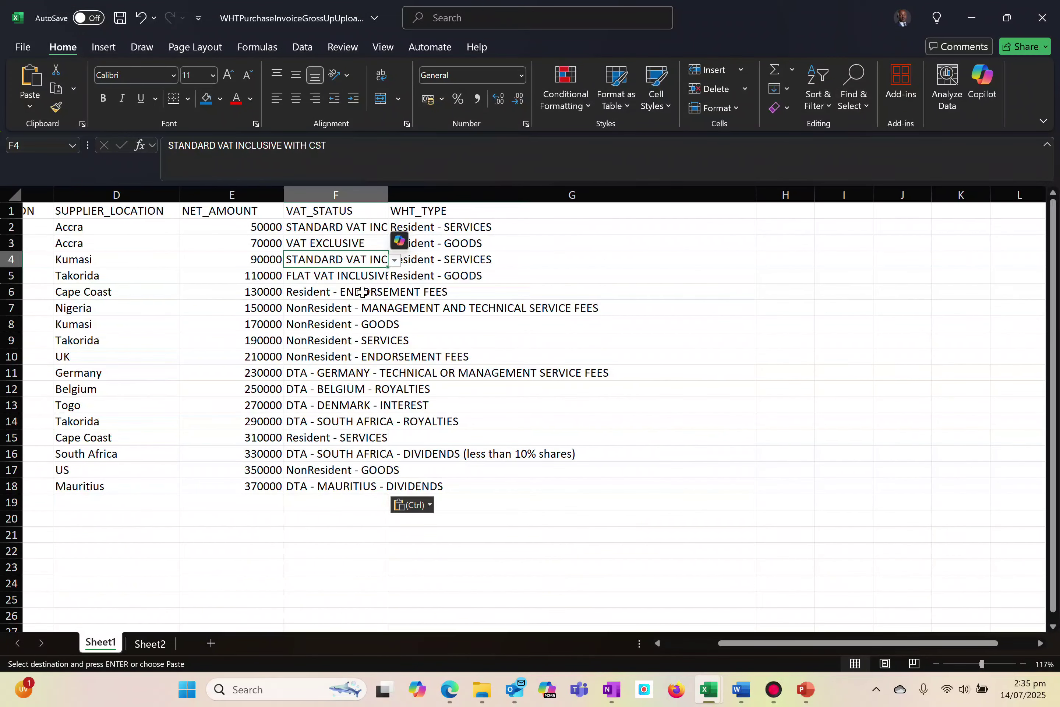
{"action": "key", "text": "ctrl+z"}
Paste the copied WHT types into G6:G18 and set the VAT_STATUS in F6 to STANDARD VAT INCLUSIVE
{"action": "left_click", "coordinate": [406, 291]}
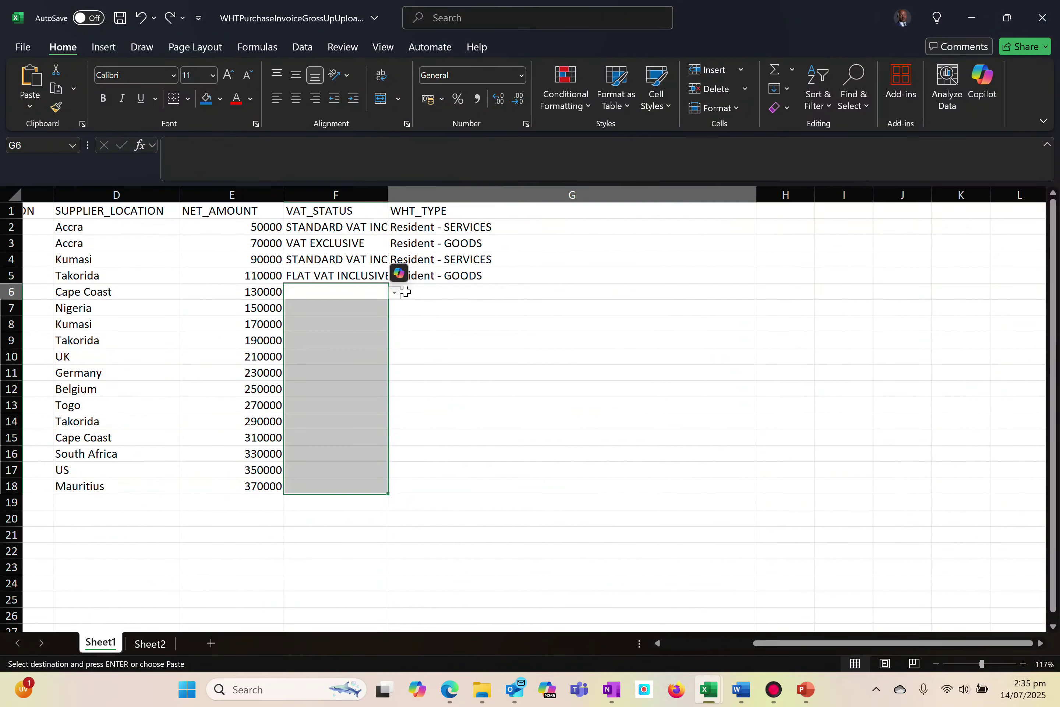
{"action": "key", "text": "ctrl+v"}
{"action": "left_click", "coordinate": [314, 296]}
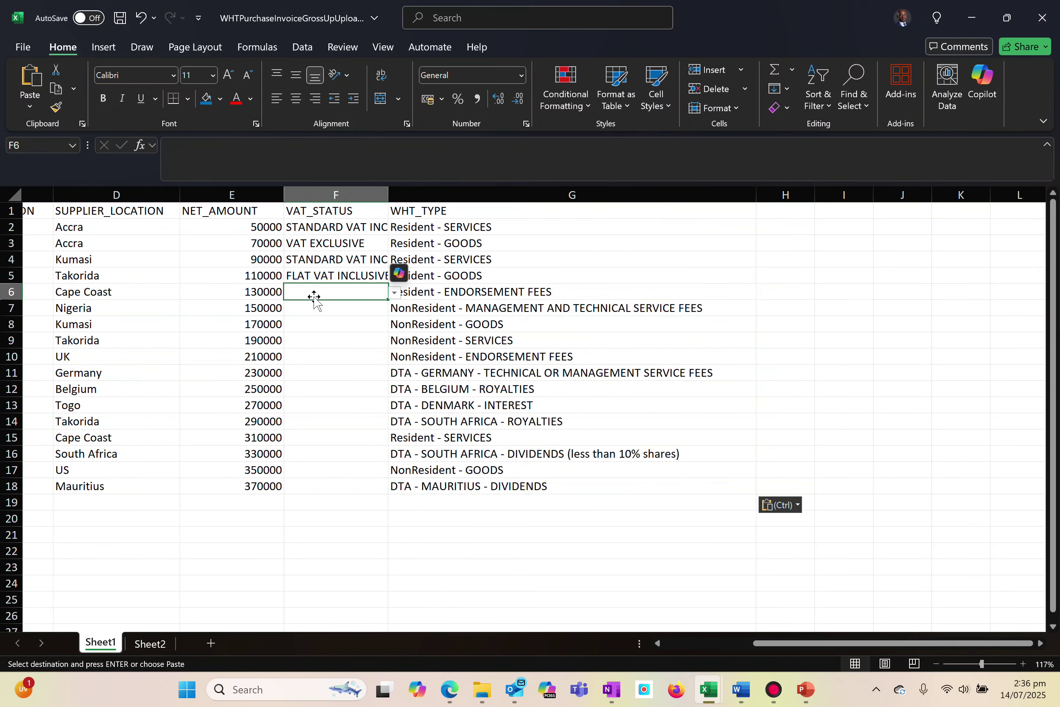
{"action": "left_click", "coordinate": [395, 294]}
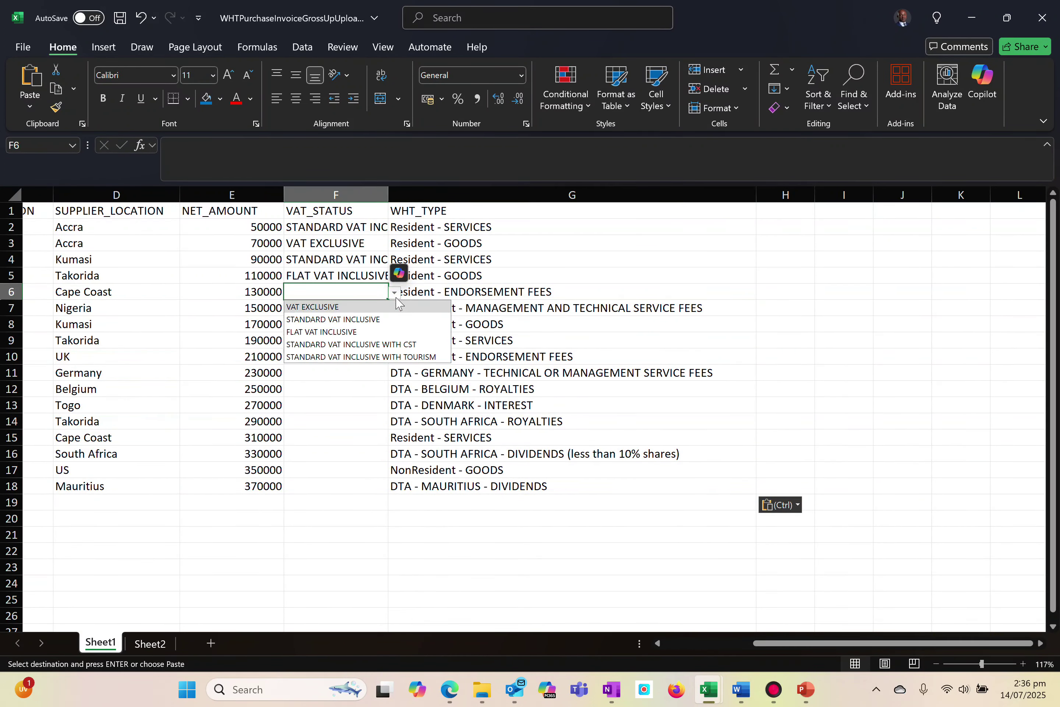
{"action": "left_click", "coordinate": [314, 319]}
Set the VAT_STATUS in cells F7 and F8 to VAT EXCLUSIVE
{"action": "left_click", "coordinate": [304, 308]}
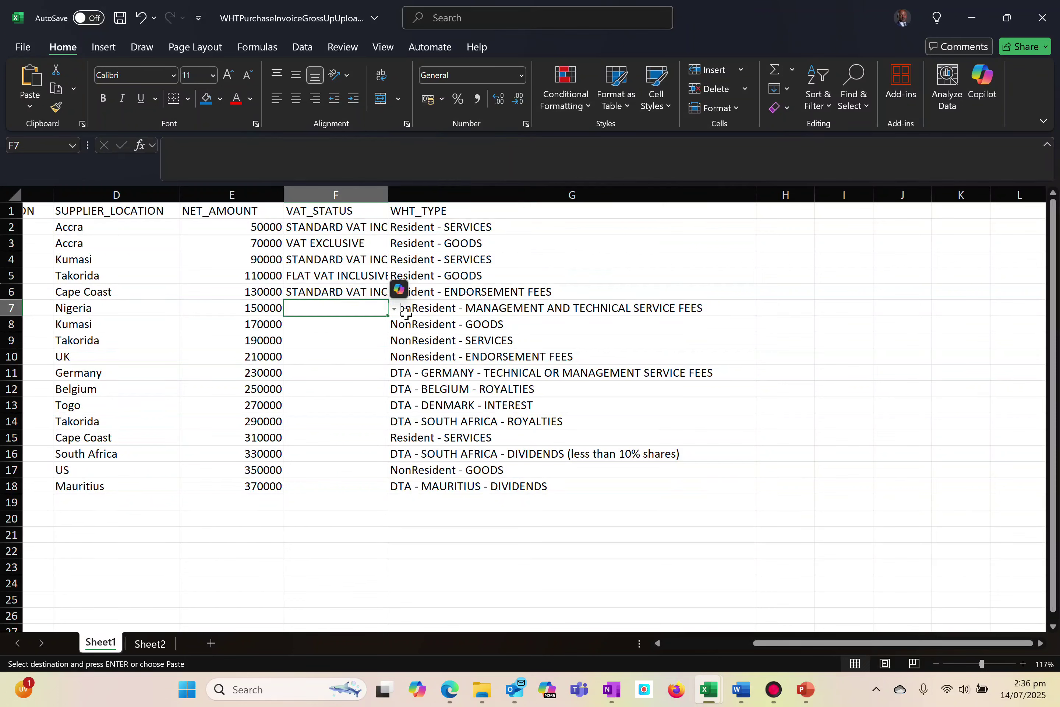
{"action": "left_click", "coordinate": [395, 309]}
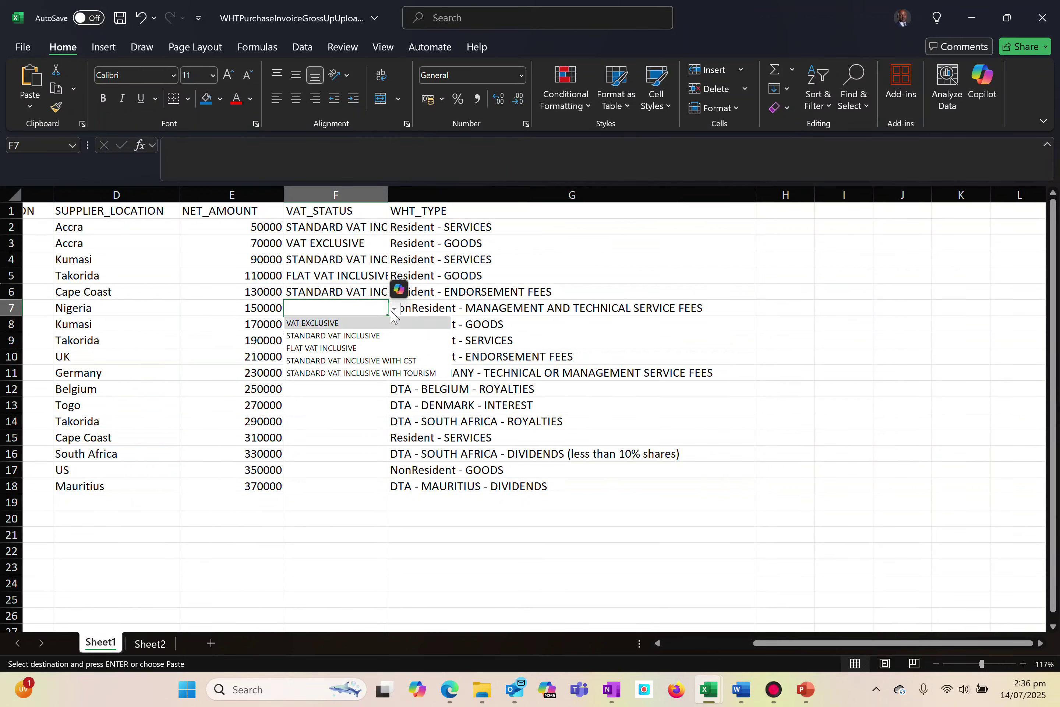
{"action": "left_click", "coordinate": [307, 321]}
{"action": "left_click", "coordinate": [315, 323]}
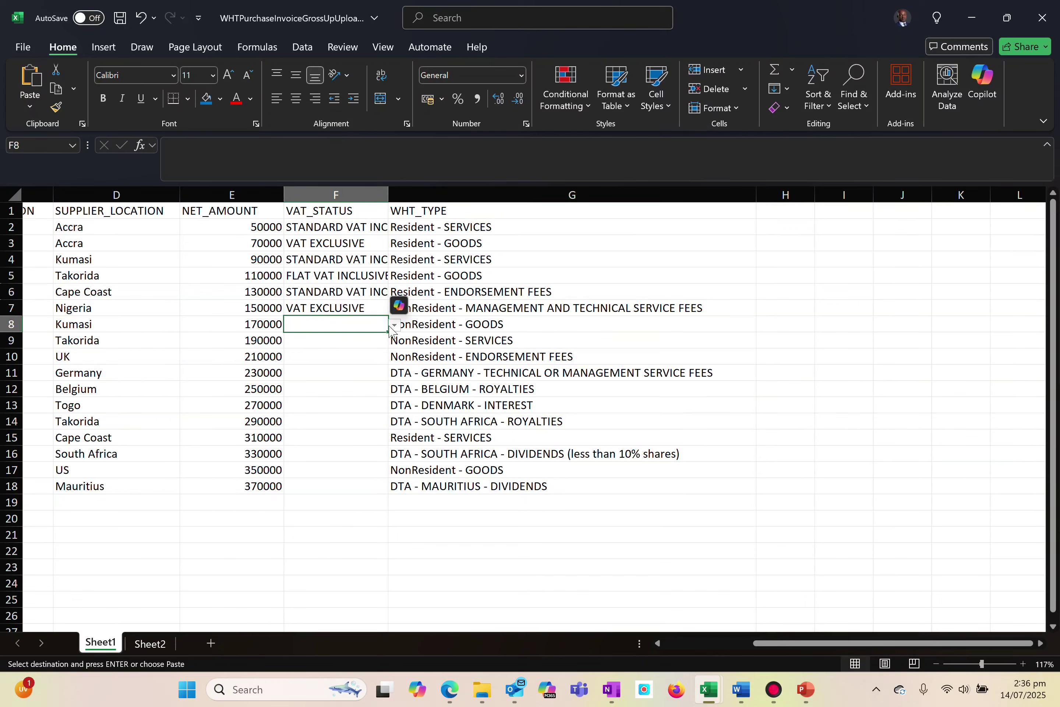
{"action": "left_click", "coordinate": [394, 325]}
{"action": "left_click", "coordinate": [311, 340]}
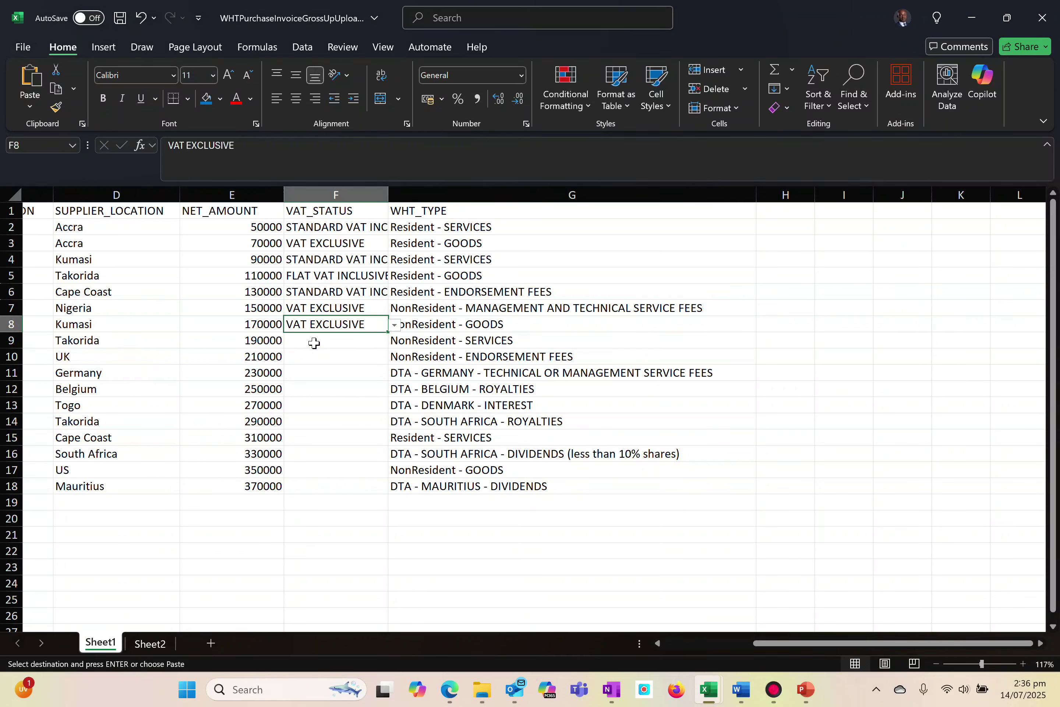
Set the VAT_STATUS in cell F9 to STANDARD VAT INCLUSIVE
{"action": "left_click", "coordinate": [310, 340]}
{"action": "left_click", "coordinate": [395, 342]}
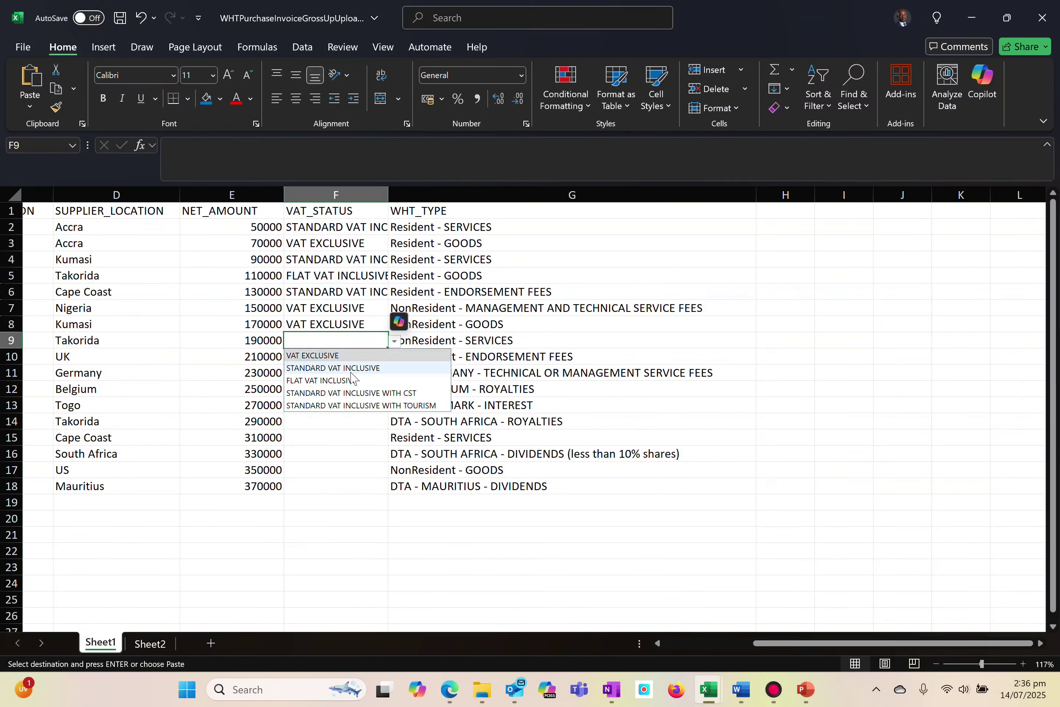
{"action": "left_click", "coordinate": [319, 368]}
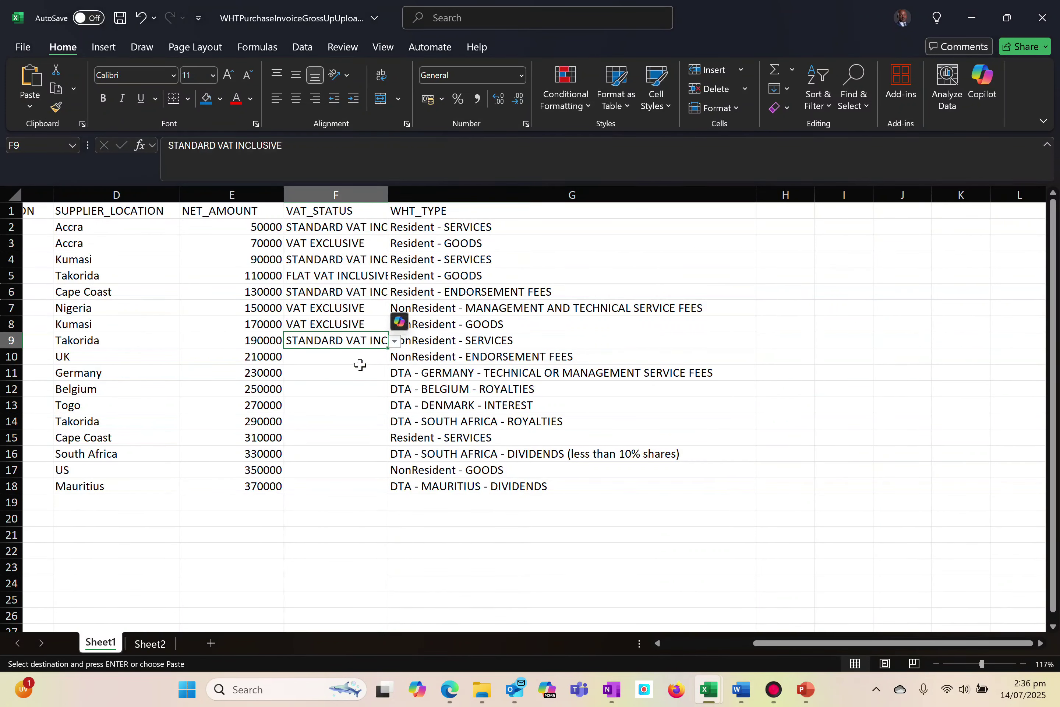
Set the VAT_STATUS in cells F10 and F11 to STANDARD VAT INCLUSIVE WITH CST
{"action": "left_click", "coordinate": [325, 360]}
{"action": "left_click", "coordinate": [394, 357]}
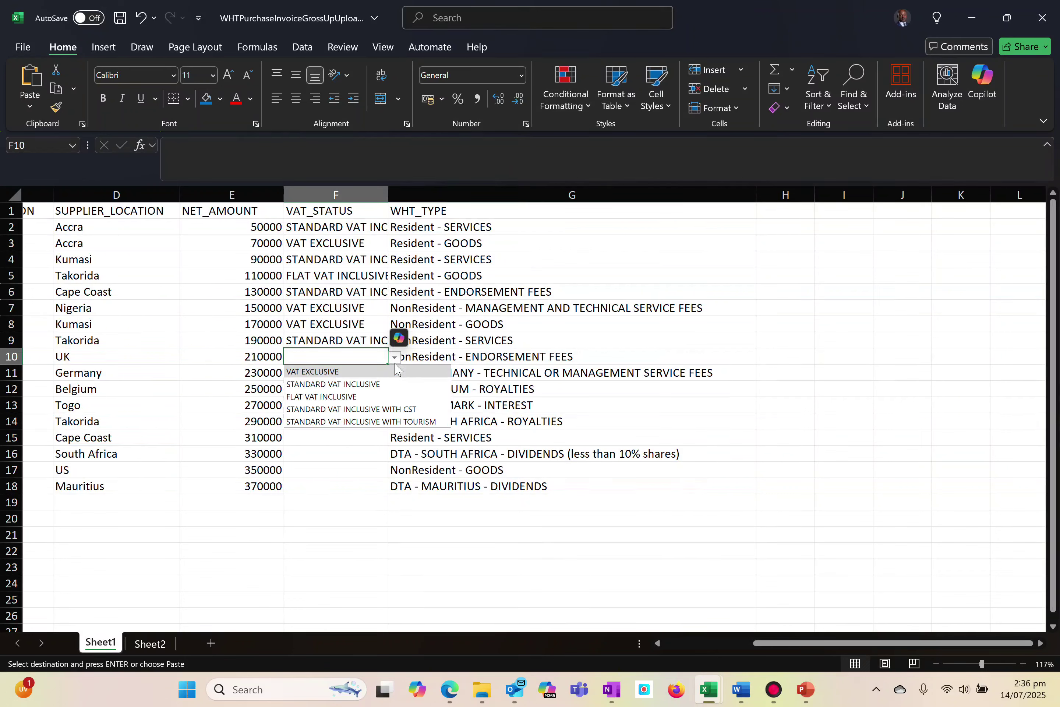
{"action": "left_click", "coordinate": [329, 411]}
{"action": "left_click", "coordinate": [303, 371]}
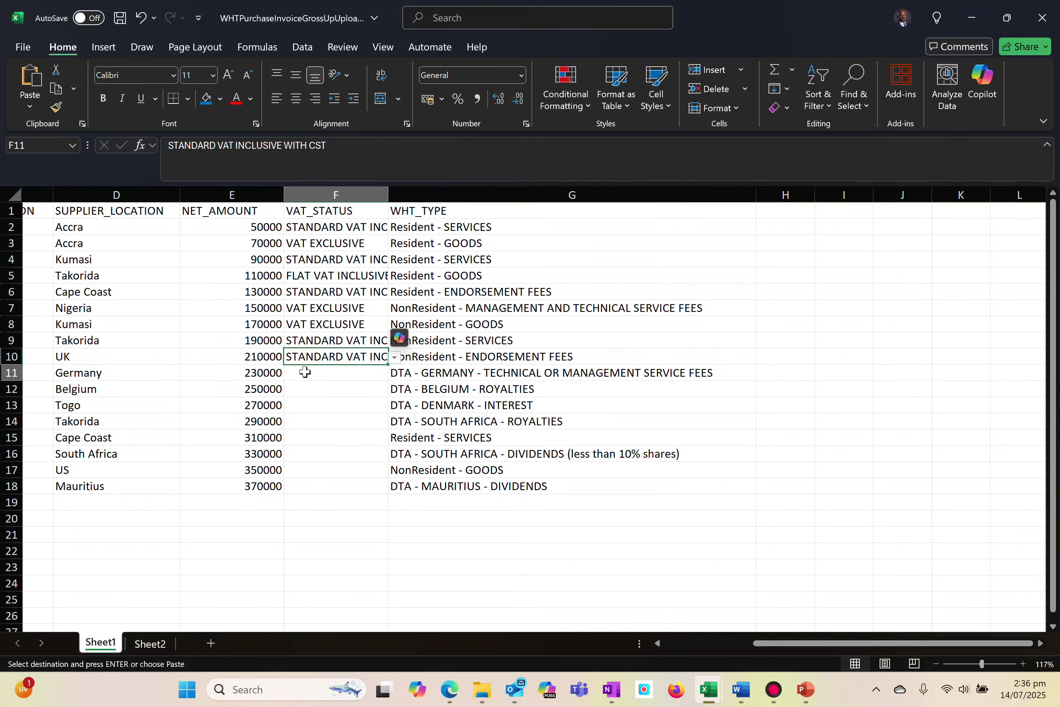
{"action": "left_click", "coordinate": [394, 374]}
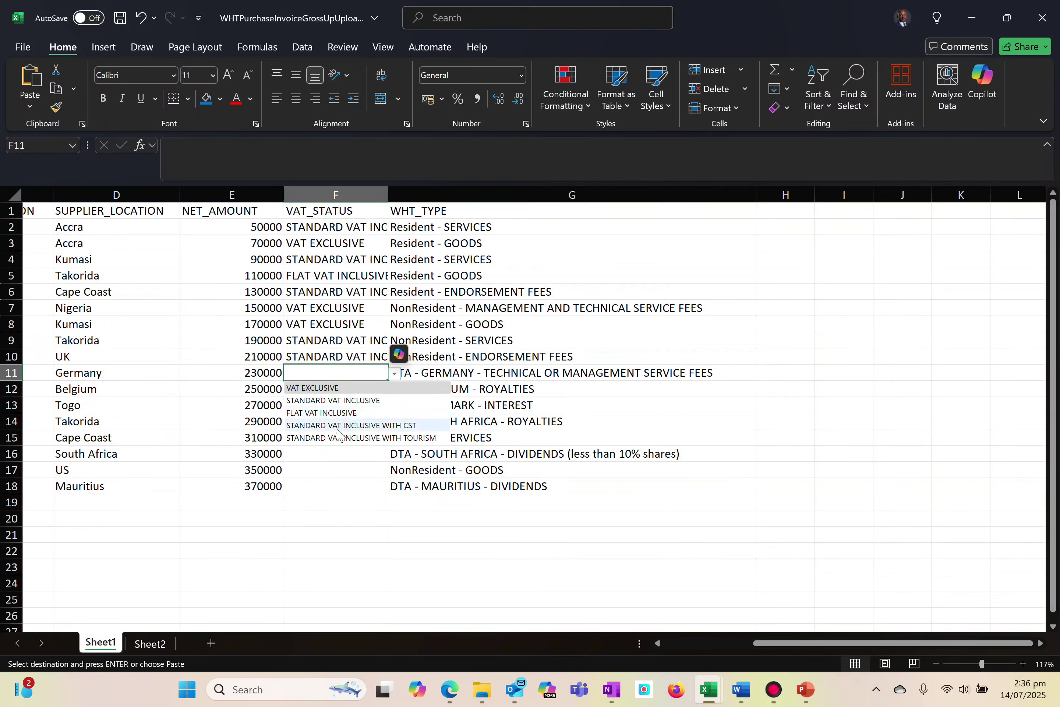
{"action": "left_click", "coordinate": [342, 426]}
Set the VAT_STATUS in cell F12 to STANDARD VAT INCLUSIVE WITH TOURISM
{"action": "left_click", "coordinate": [339, 389]}
{"action": "left_click", "coordinate": [394, 390]}
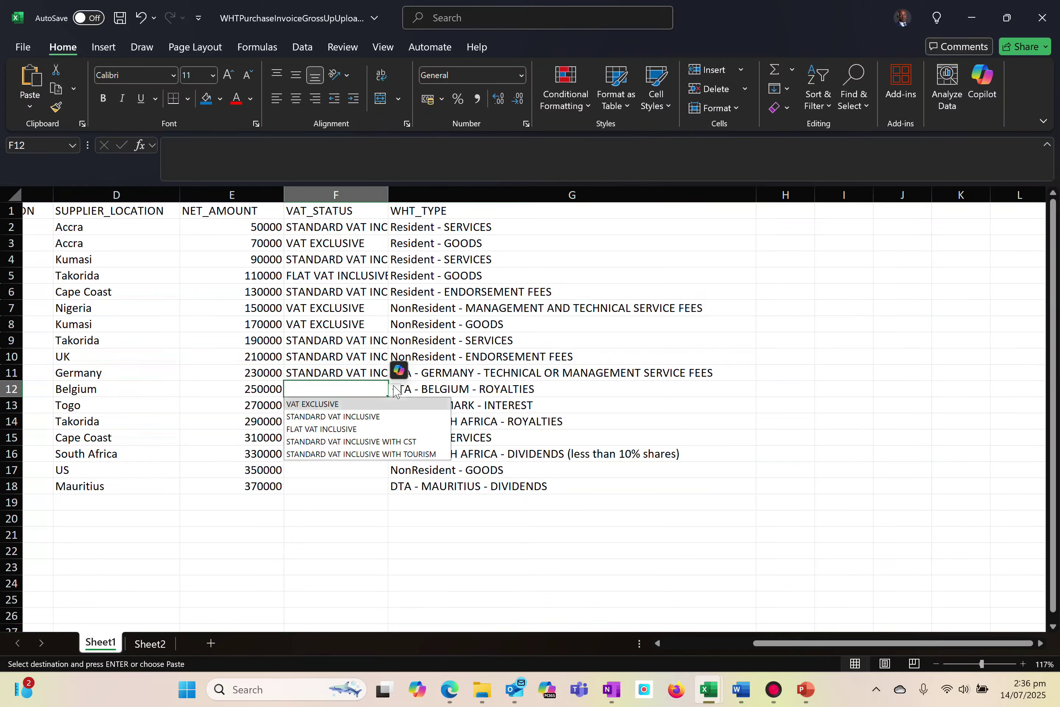
{"action": "left_click", "coordinate": [347, 450]}
{"action": "left_click", "coordinate": [328, 405]}
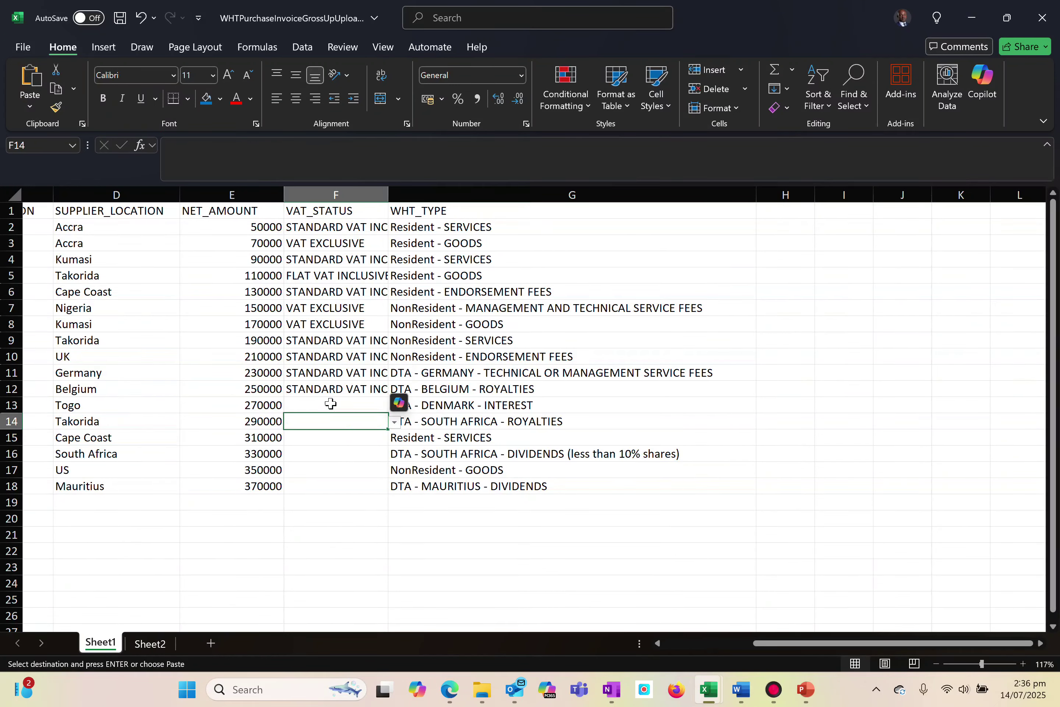
Set the VAT_STATUS in cell F13 to STANDARD VAT INCLUSIVE
{"action": "left_click", "coordinate": [394, 406]}
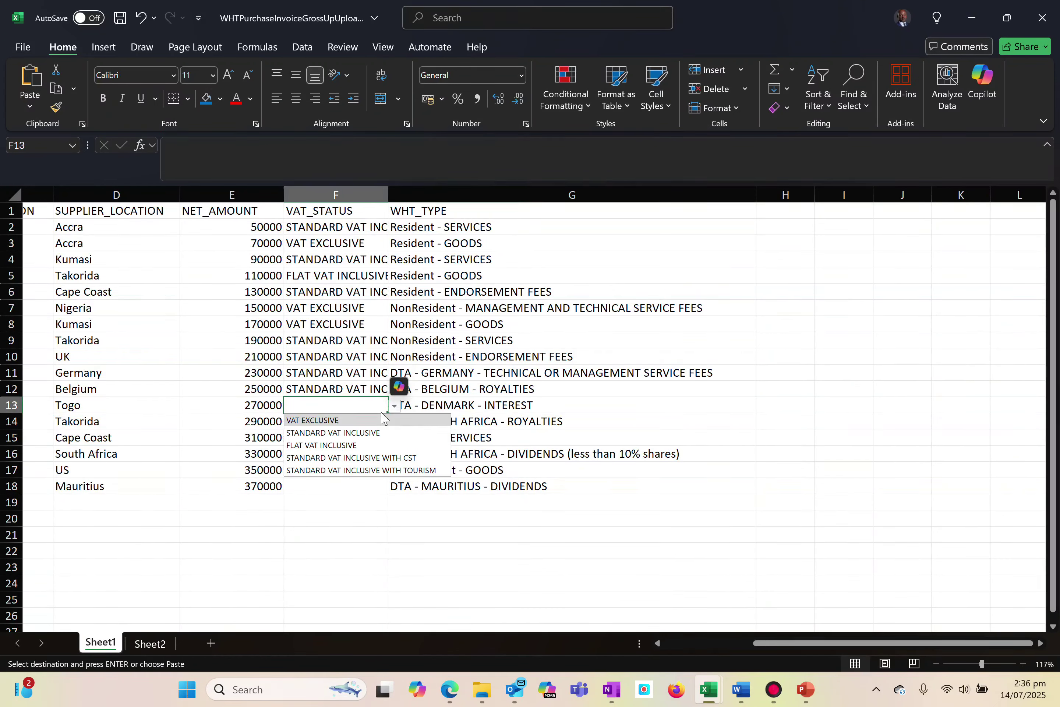
{"action": "left_click", "coordinate": [296, 433]}
{"action": "left_click", "coordinate": [318, 432]}
Set the VAT_STATUS in cell F14 to VAT EXCLUSIVE
{"action": "left_click", "coordinate": [337, 426]}
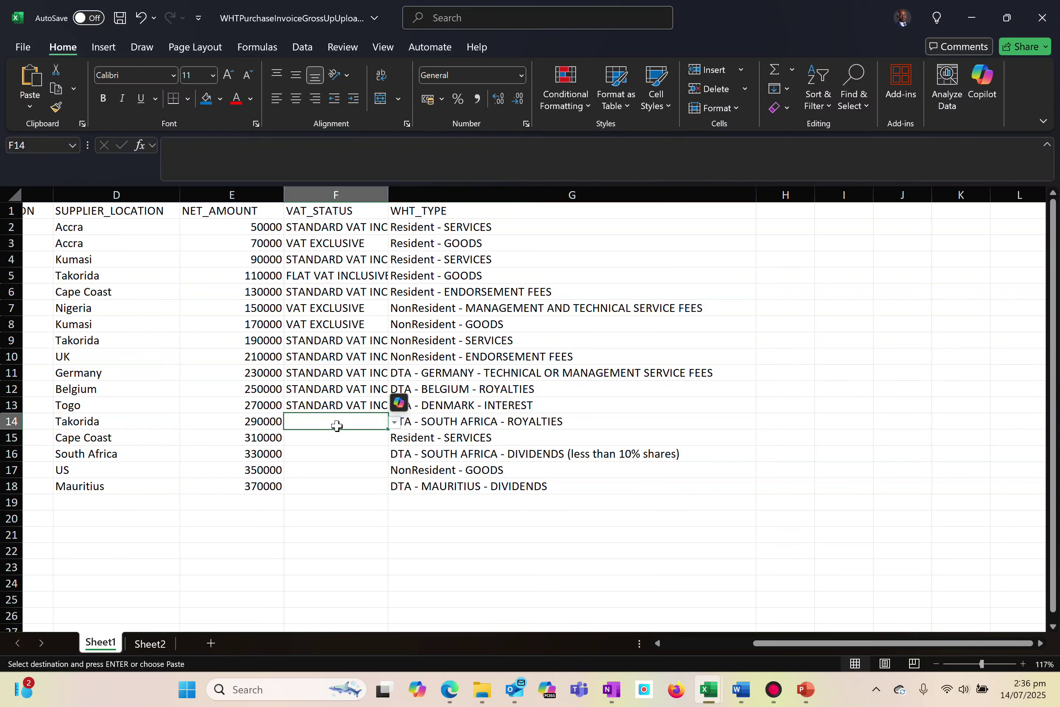
{"action": "left_click", "coordinate": [394, 422]}
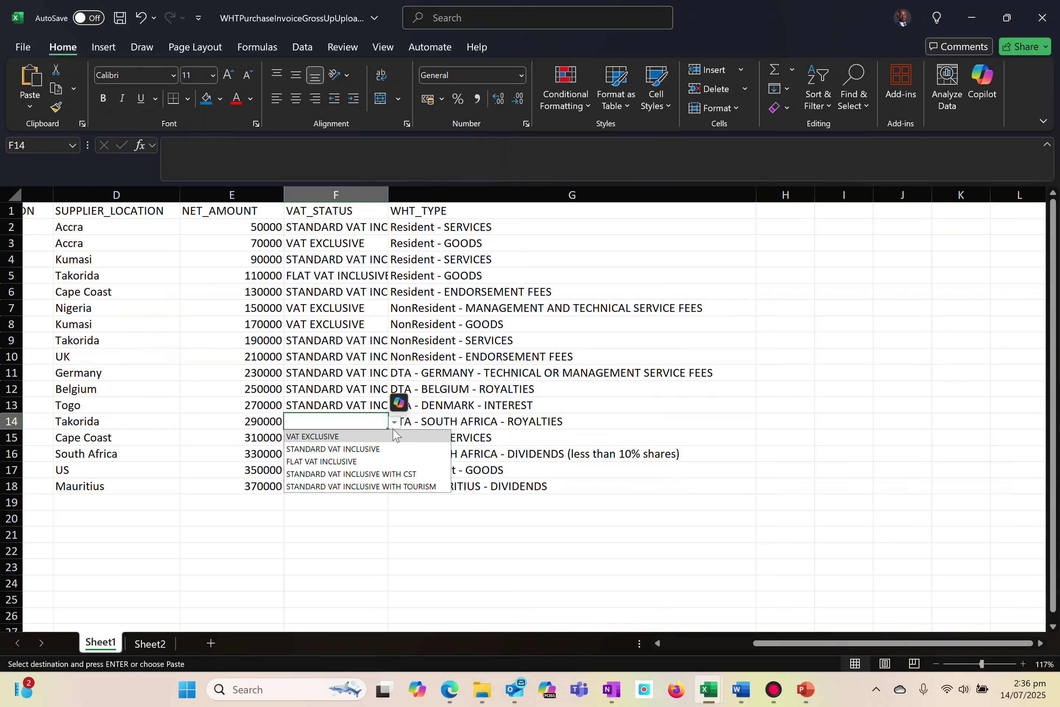
{"action": "left_click", "coordinate": [320, 435]}
{"action": "left_click", "coordinate": [321, 437]}
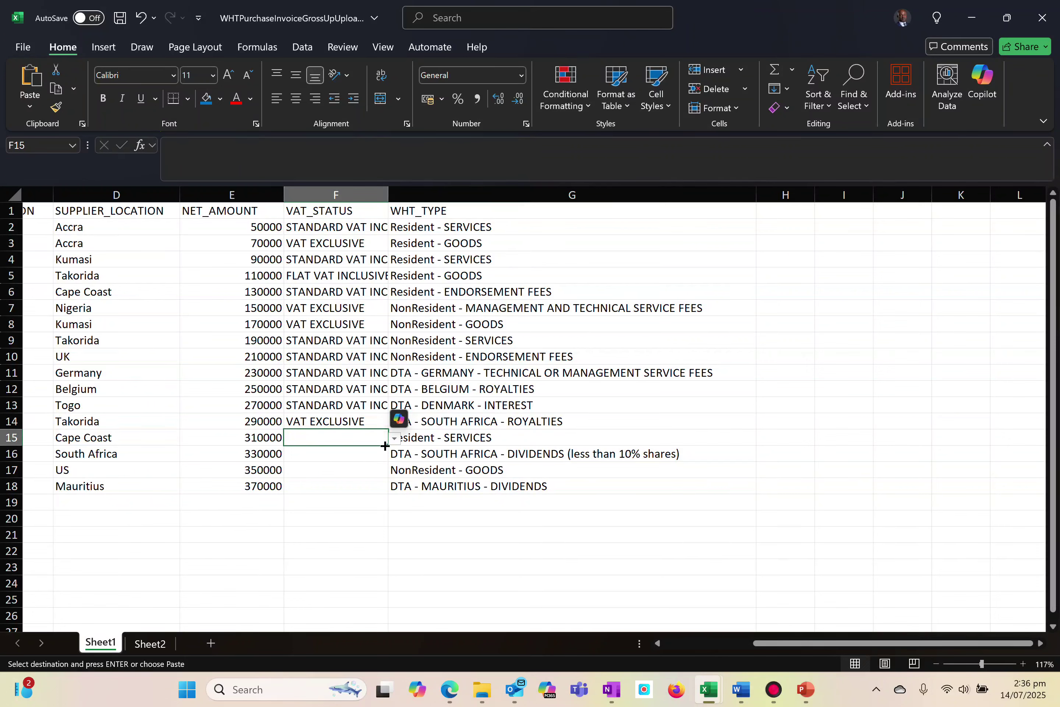
Change the VAT_STATUS in cells F11, F12 and F13 to VAT EXCLUSIVE
{"action": "left_click", "coordinate": [330, 374]}
{"action": "left_click", "coordinate": [394, 376]}
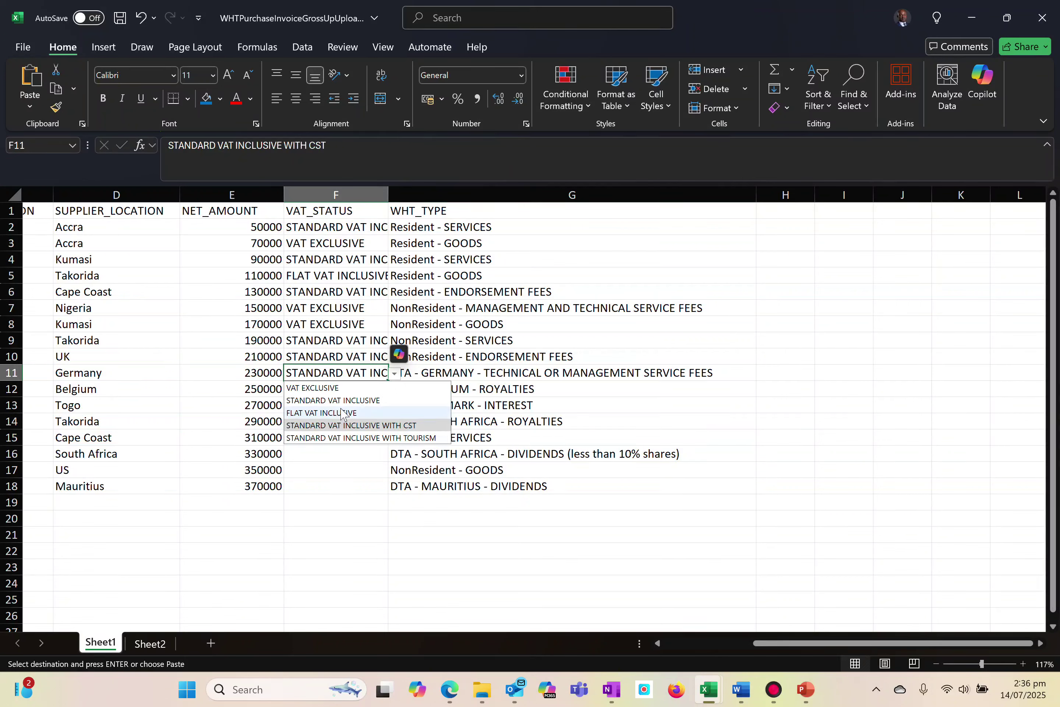
{"action": "left_click", "coordinate": [332, 388]}
{"action": "left_click", "coordinate": [317, 386]}
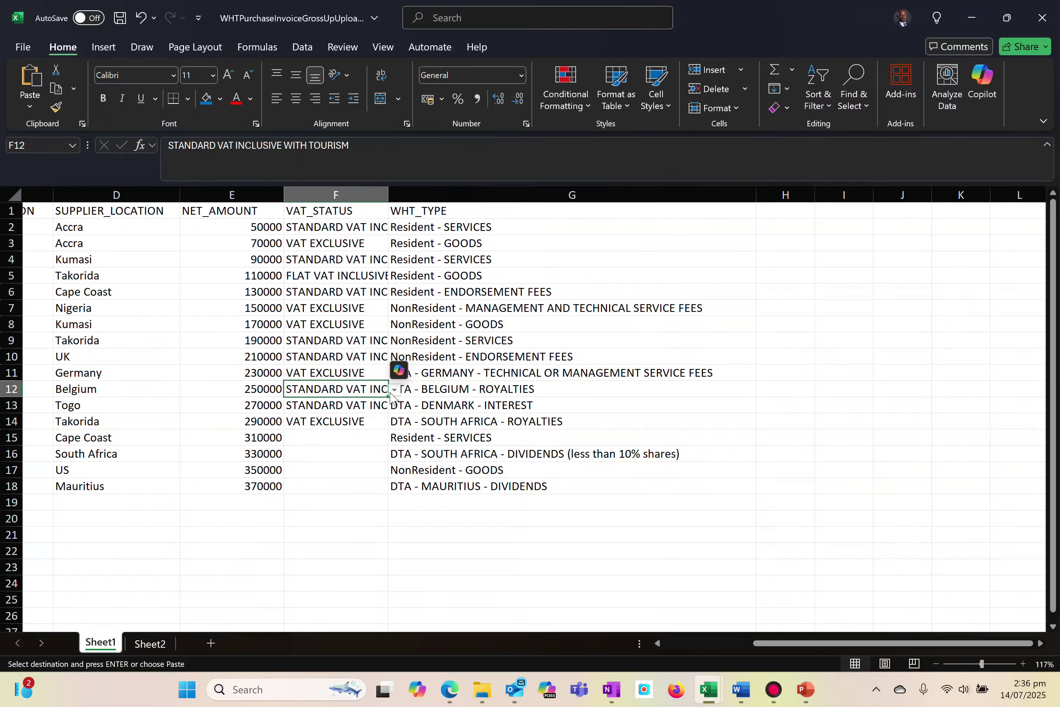
{"action": "left_click", "coordinate": [395, 390]}
{"action": "left_click", "coordinate": [332, 403]}
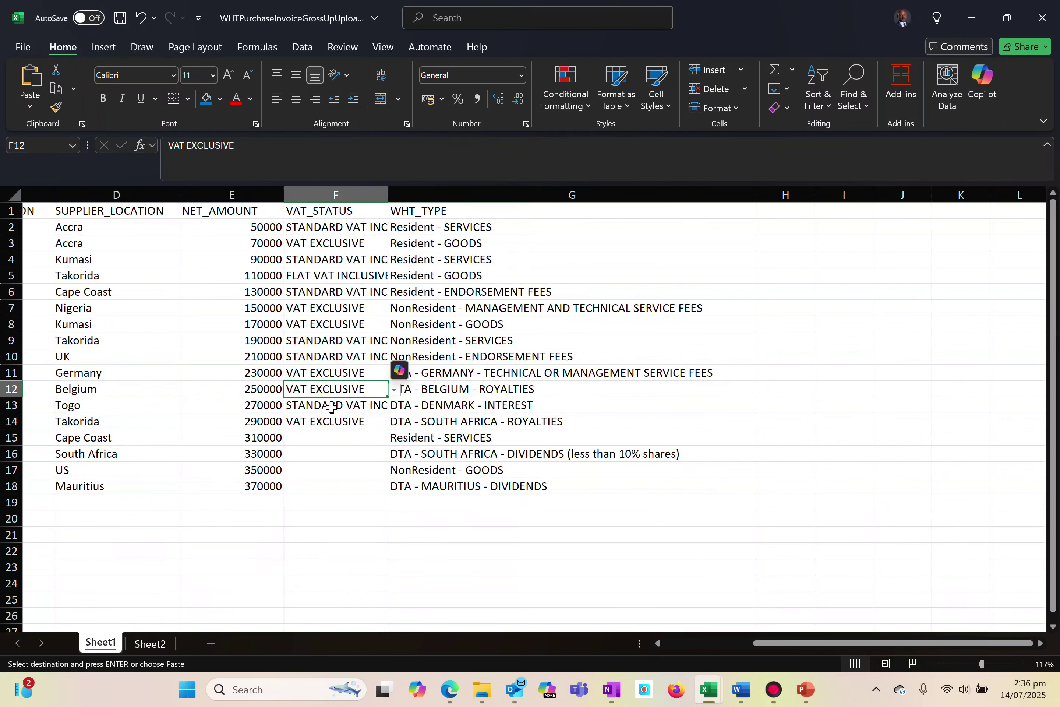
{"action": "left_click", "coordinate": [333, 407]}
{"action": "left_click", "coordinate": [395, 408]}
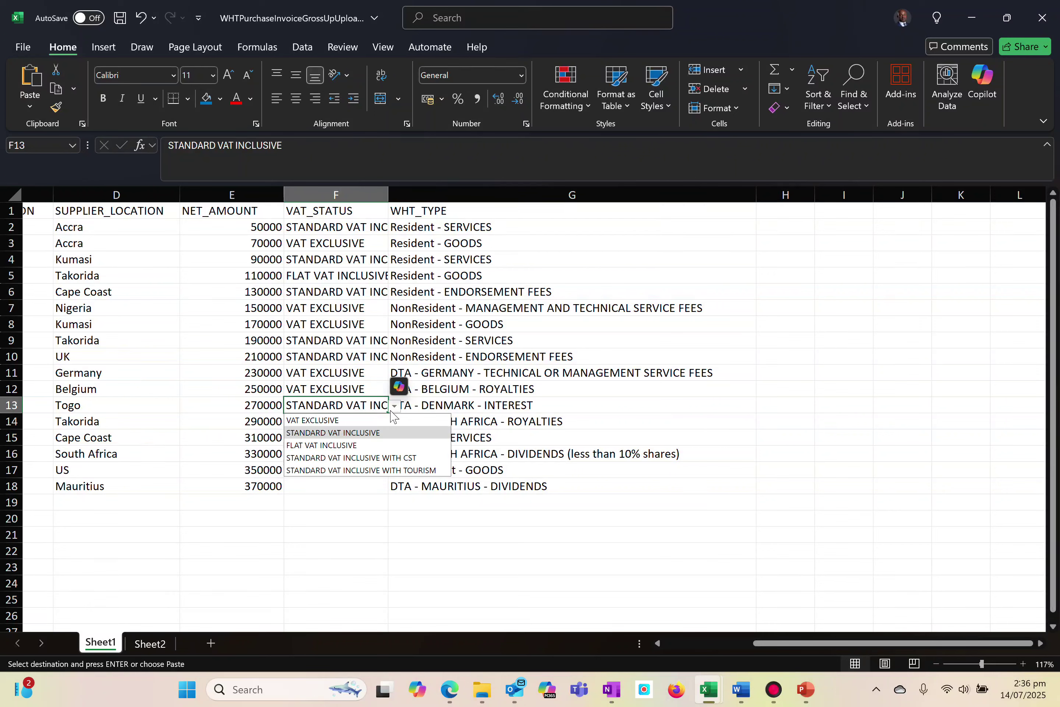
{"action": "left_click", "coordinate": [332, 419]}
Set the VAT_STATUS in cell F15 to STANDARD VAT INCLUSIVE and in cell F16 to VAT EXCLUSIVE
{"action": "left_click", "coordinate": [317, 435]}
{"action": "left_click", "coordinate": [401, 439]}
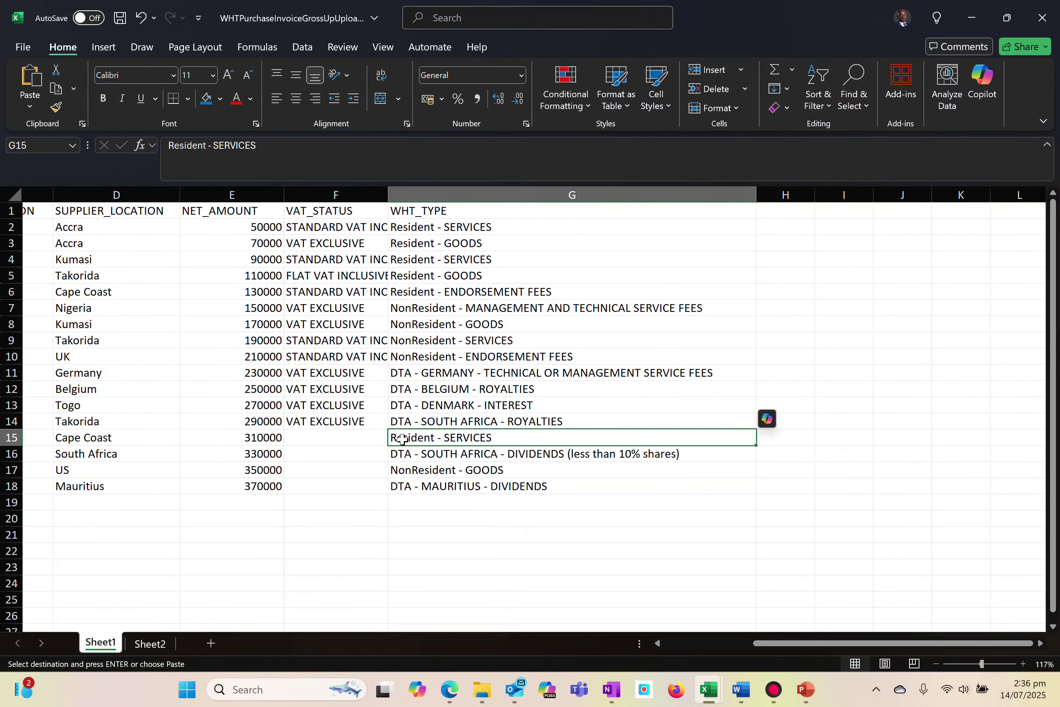
{"action": "double_click", "coordinate": [364, 440]}
{"action": "left_click", "coordinate": [393, 438]}
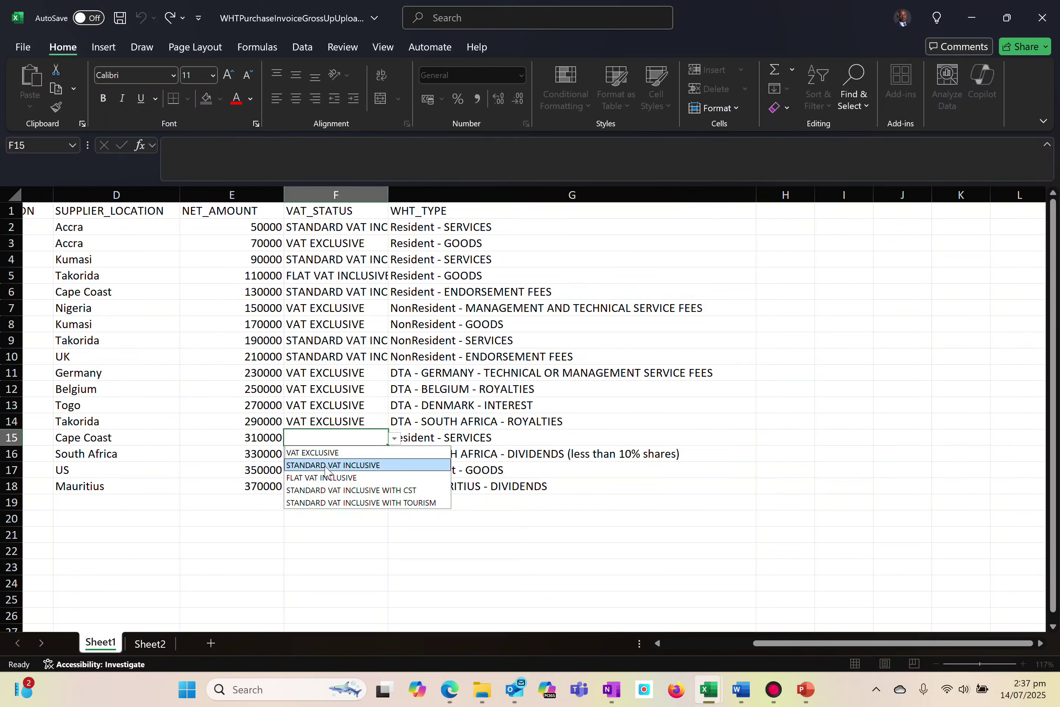
{"action": "left_click", "coordinate": [326, 465]}
{"action": "left_click", "coordinate": [322, 457]}
{"action": "left_click", "coordinate": [394, 456]}
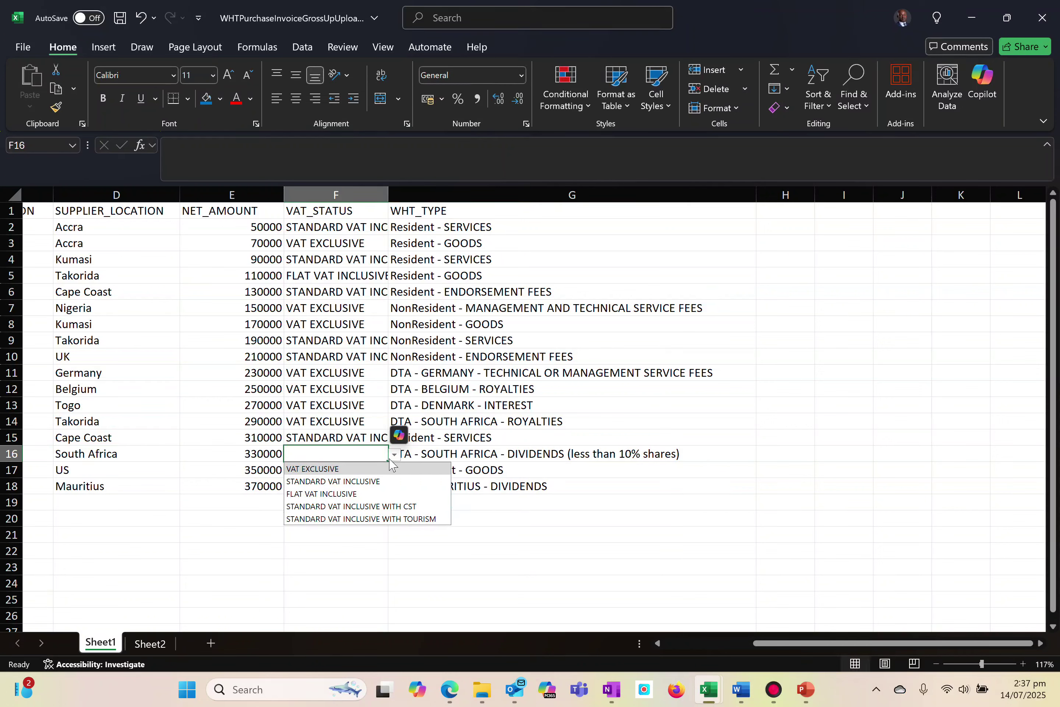
{"action": "left_click", "coordinate": [313, 468]}
Set the VAT_STATUS in cell F17 to STANDARD VAT INCLUSIVE WITH TOURISM and in cell F18 to VAT EXCLUSIVE
{"action": "left_click", "coordinate": [311, 473]}
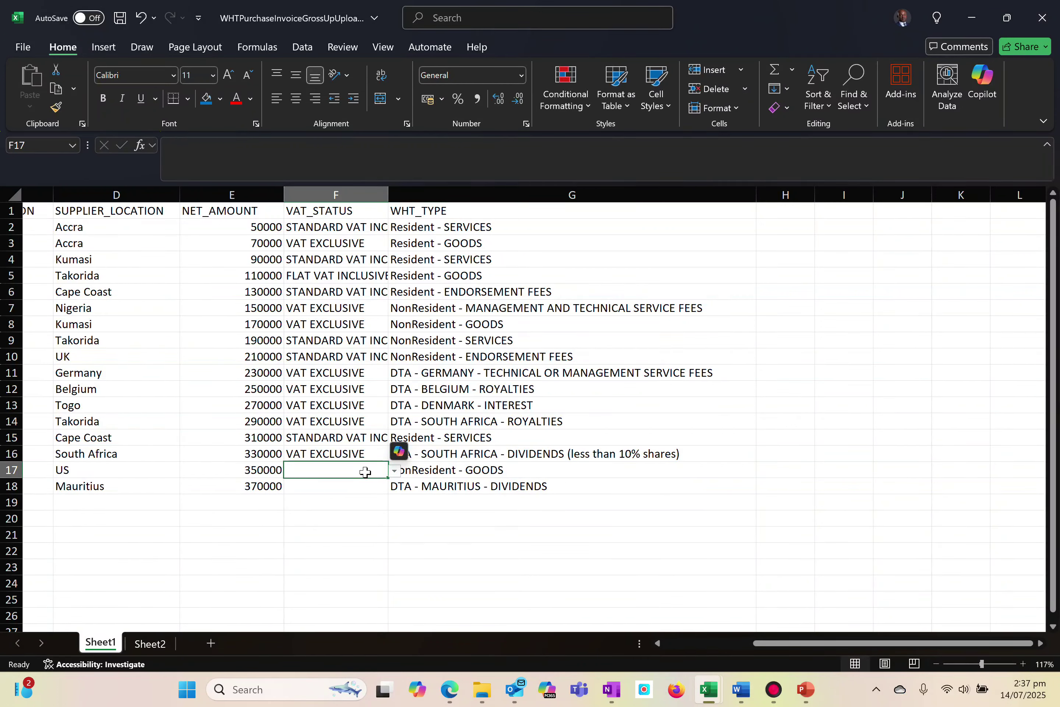
{"action": "left_click", "coordinate": [394, 470]}
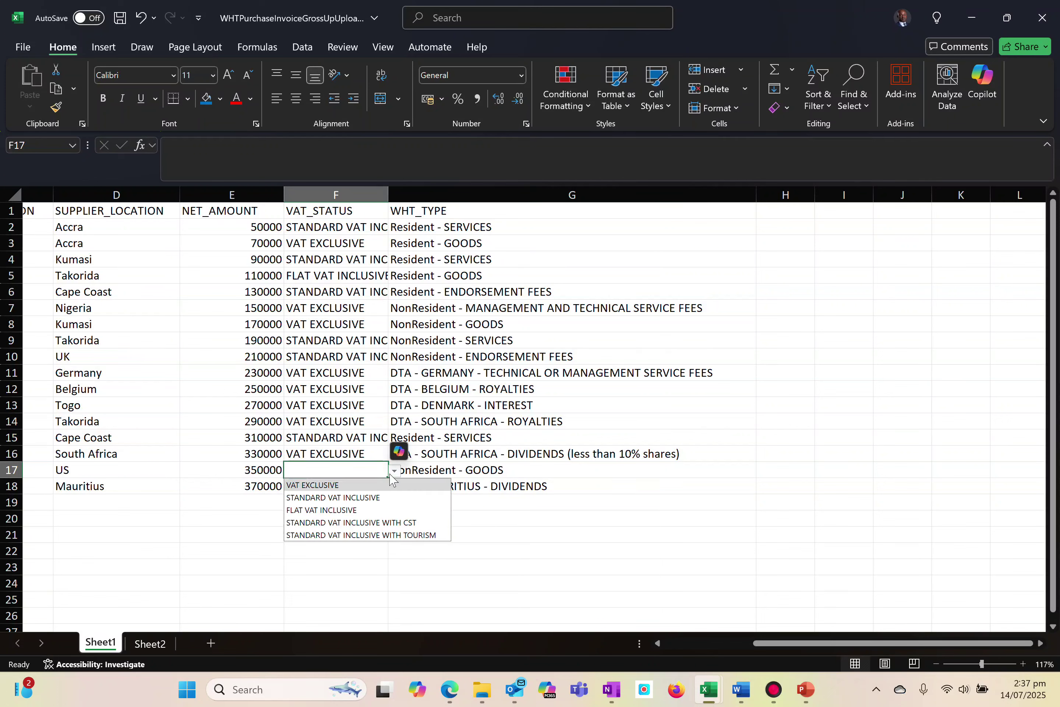
{"action": "left_click", "coordinate": [348, 534]}
{"action": "left_click", "coordinate": [336, 488]}
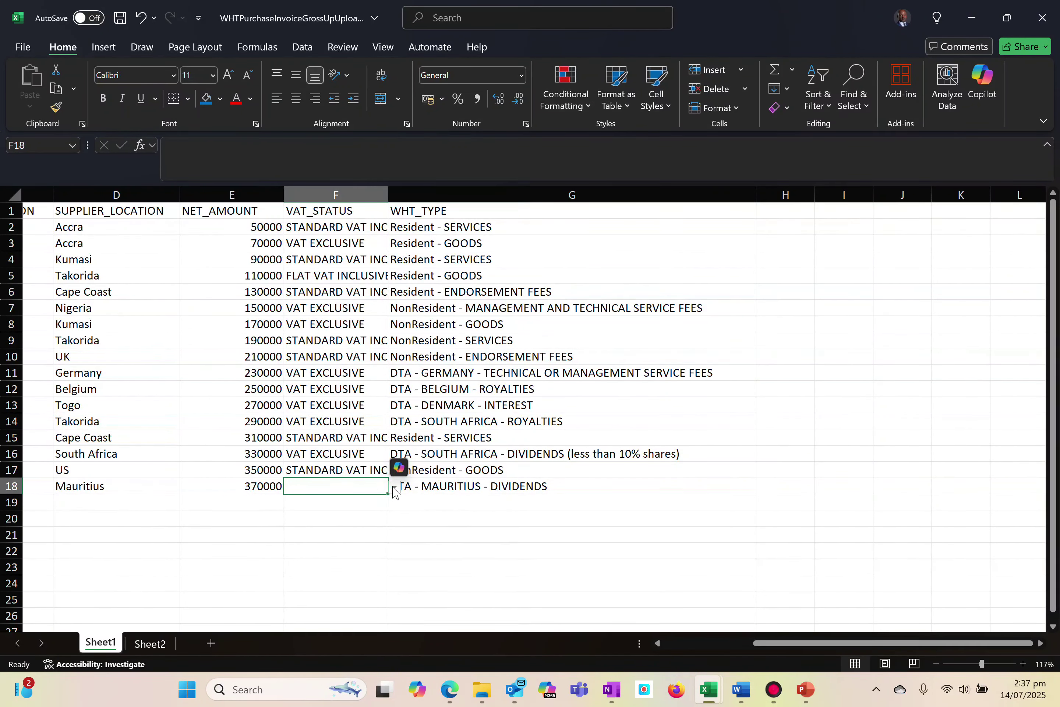
{"action": "left_click", "coordinate": [393, 487]}
{"action": "left_click", "coordinate": [325, 502]}
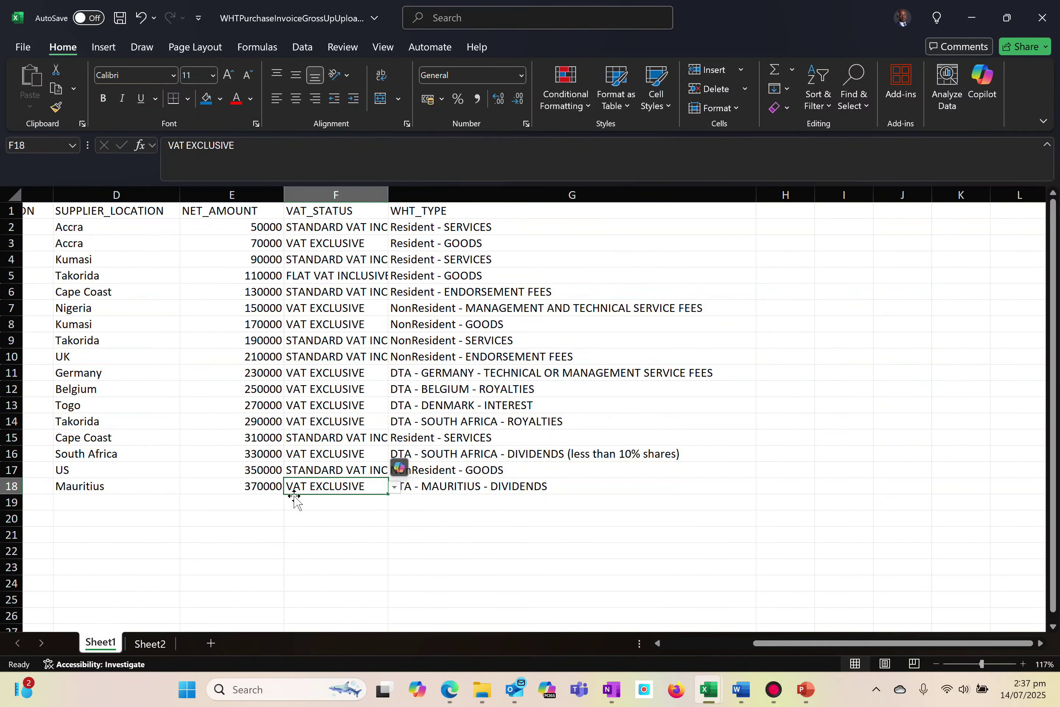
Save a copy of the completed workbook in Downloads as WHTPurchaseInvoiceGrossUpUpload (2) Test 3, then close it
{"action": "scroll", "coordinate": [294, 499], "scroll_direction": "left", "scroll_amount": 5}
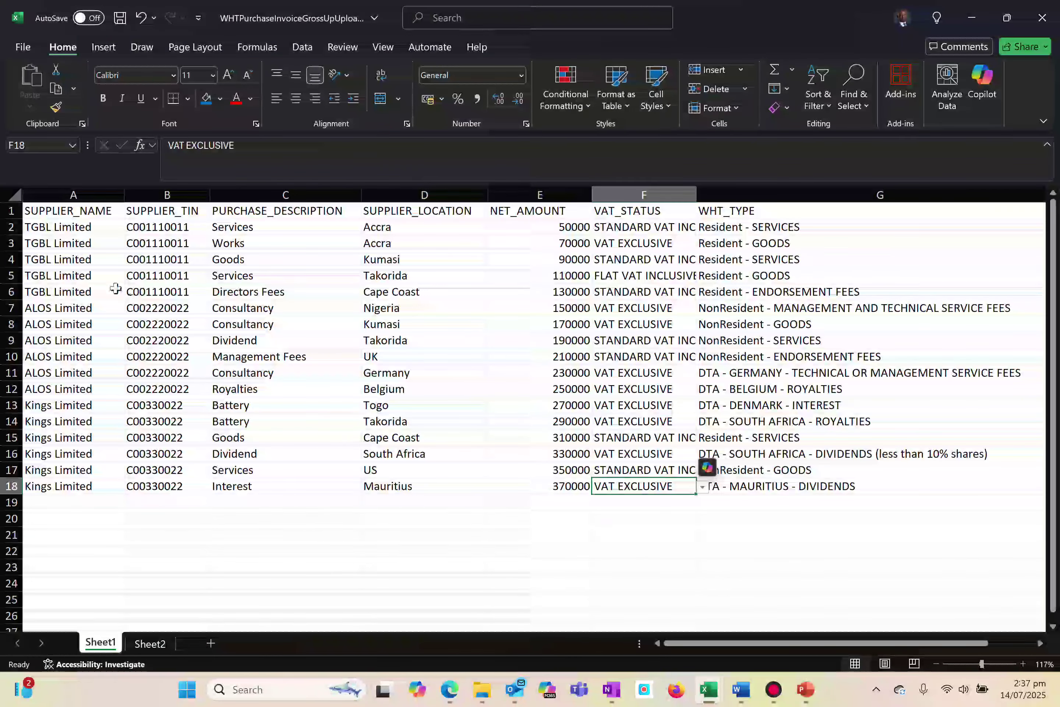
{"action": "left_click", "coordinate": [18, 48]}
{"action": "left_click", "coordinate": [58, 271]}
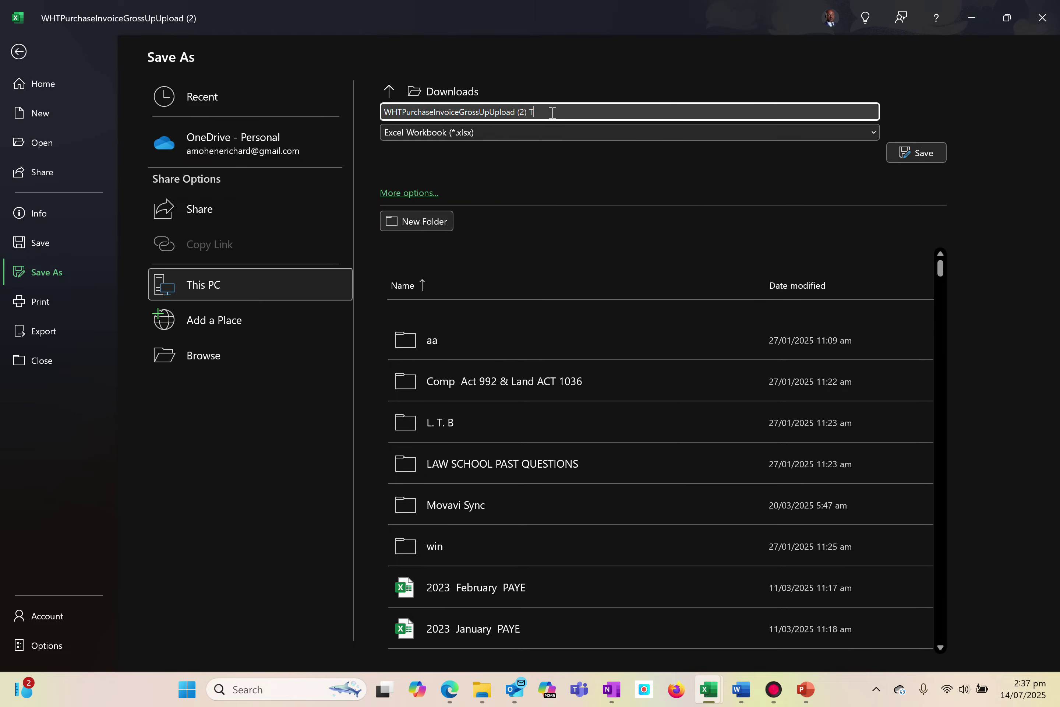
{"action": "key", "text": "Return"}
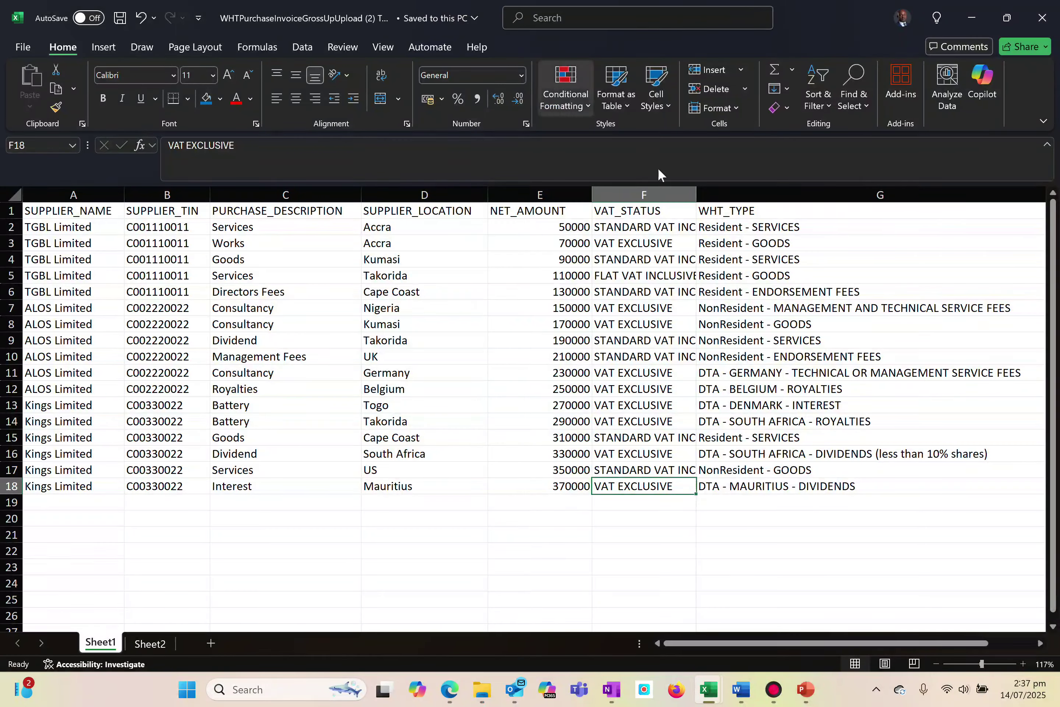
{"action": "left_click", "coordinate": [1055, 25]}
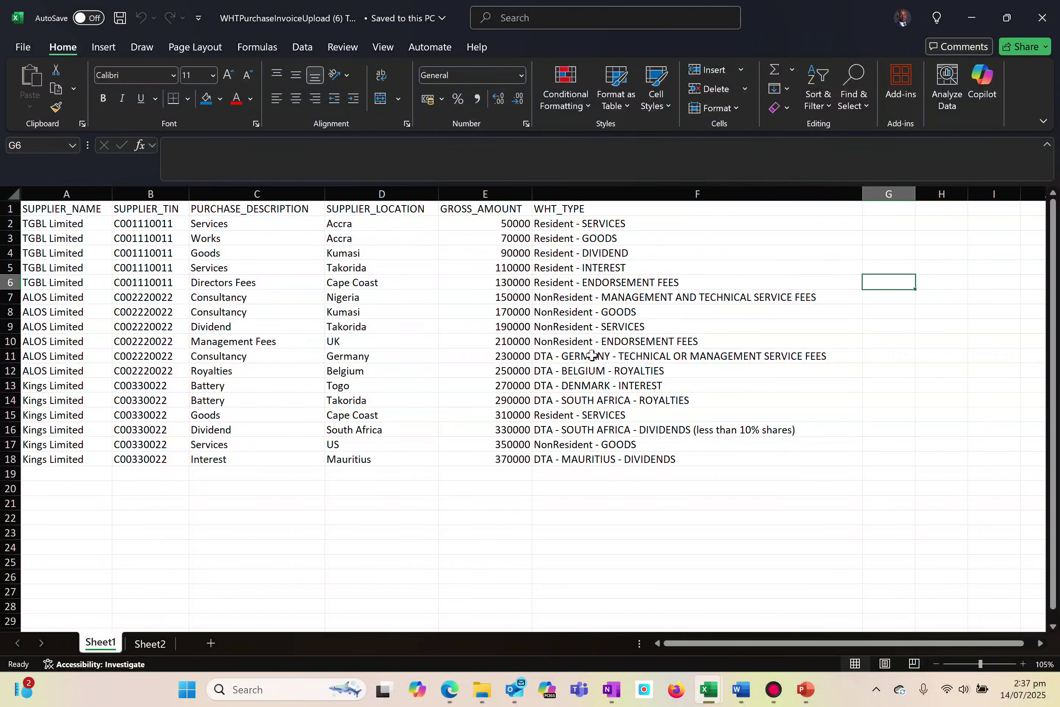
Switch to TaxMate in the browser, select the gross-up workbook Test 3 from Downloads and upload it for verification
{"action": "key", "text": "alt+Tab"}
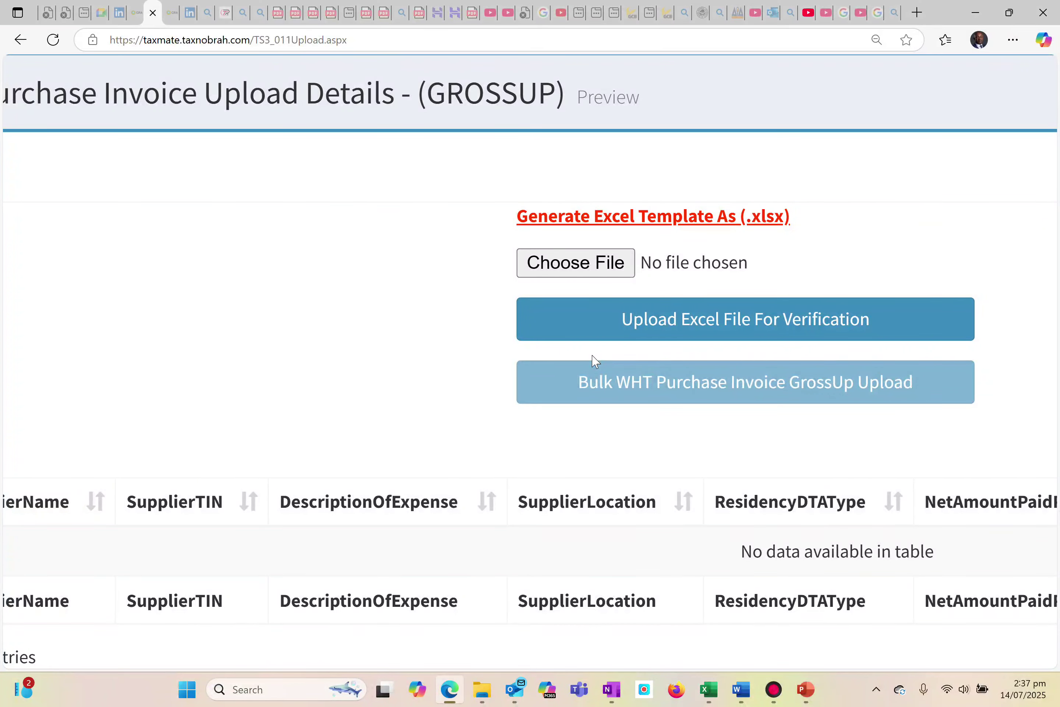
{"action": "left_click", "coordinate": [566, 267]}
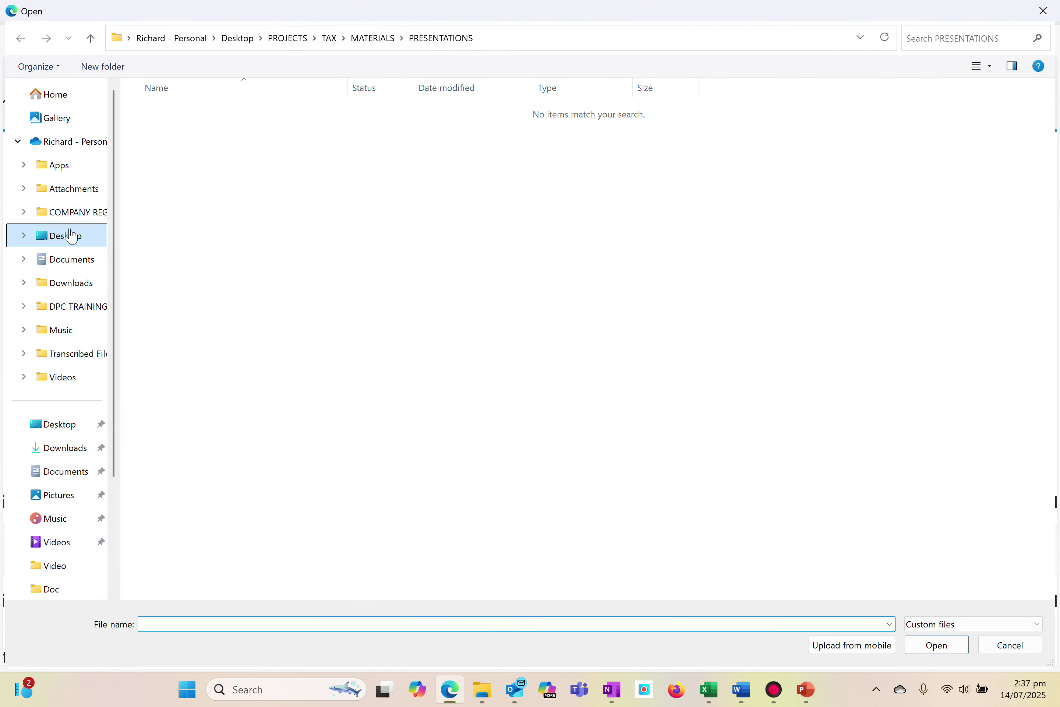
{"action": "left_click", "coordinate": [63, 453]}
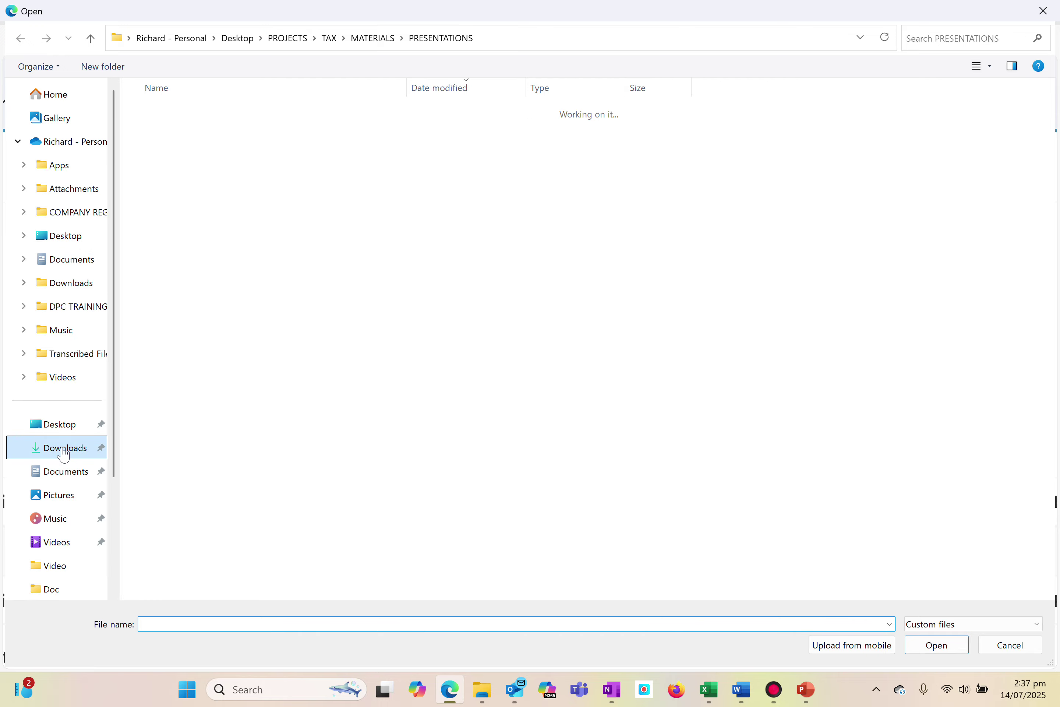
{"action": "double_click", "coordinate": [239, 132]}
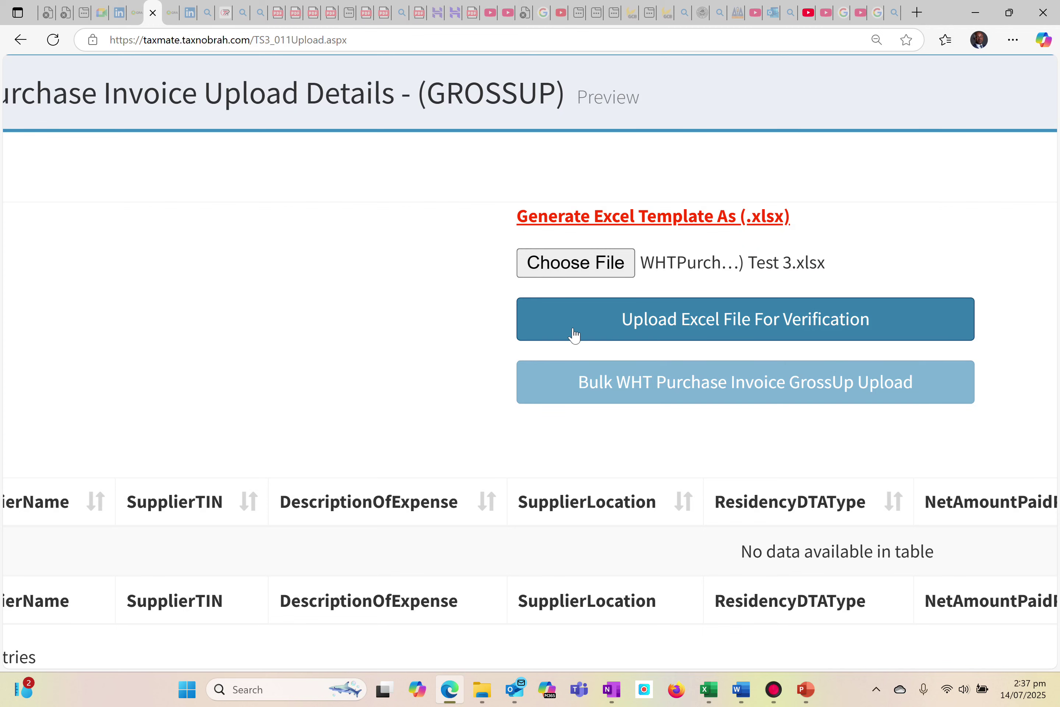
{"action": "left_click", "coordinate": [594, 325]}
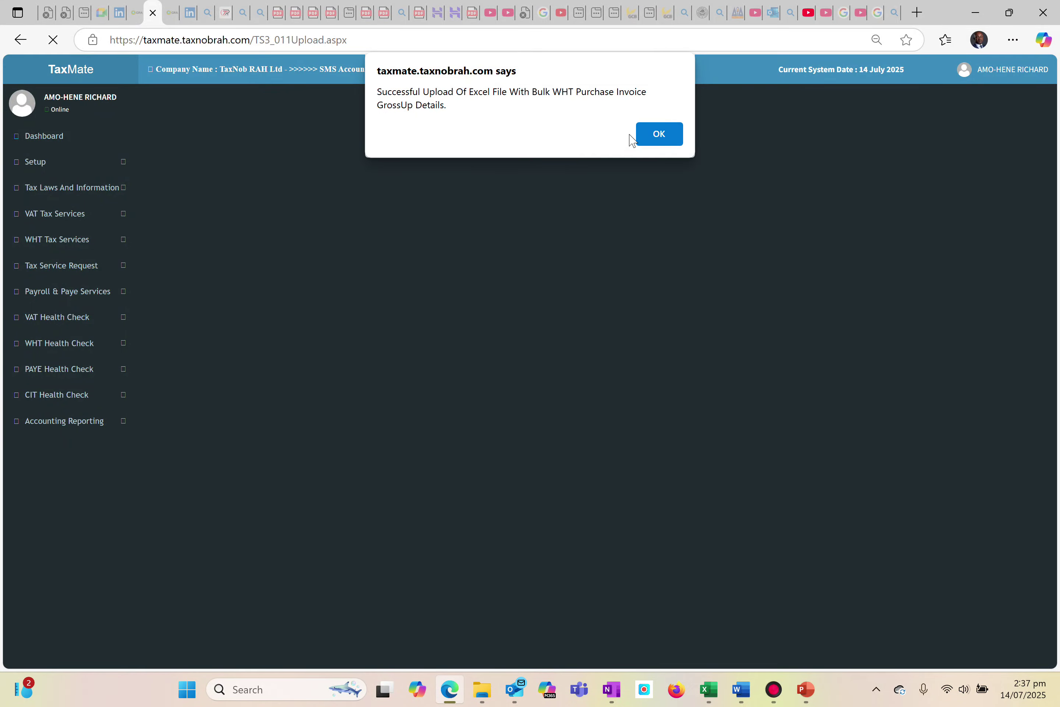
{"action": "left_click", "coordinate": [641, 136]}
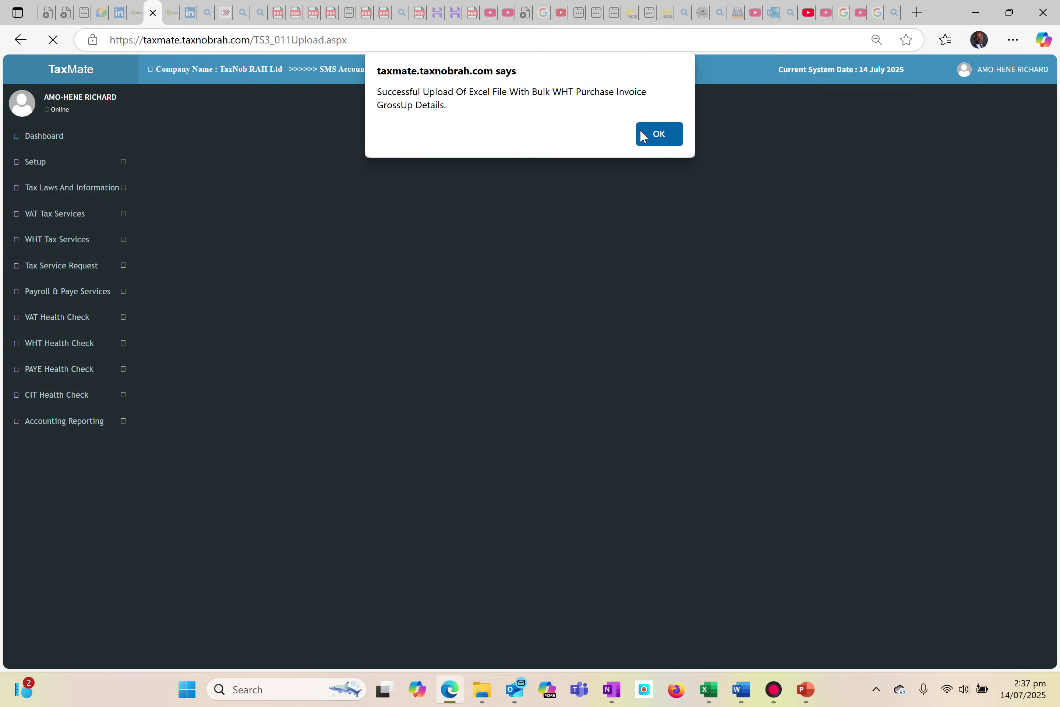
Review the VAT statuses, withholding tax codes and tax types of the uploaded invoice rows
{"action": "scroll", "coordinate": [631, 321], "scroll_direction": "down", "scroll_amount": 2}
{"action": "scroll", "coordinate": [631, 321], "scroll_direction": "up", "scroll_amount": 2}
{"action": "scroll", "coordinate": [631, 321], "scroll_direction": "up", "scroll_amount": 3}
{"action": "scroll", "coordinate": [434, 305], "scroll_direction": "up", "scroll_amount": 3}
{"action": "scroll", "coordinate": [434, 304], "scroll_direction": "right", "scroll_amount": 10}
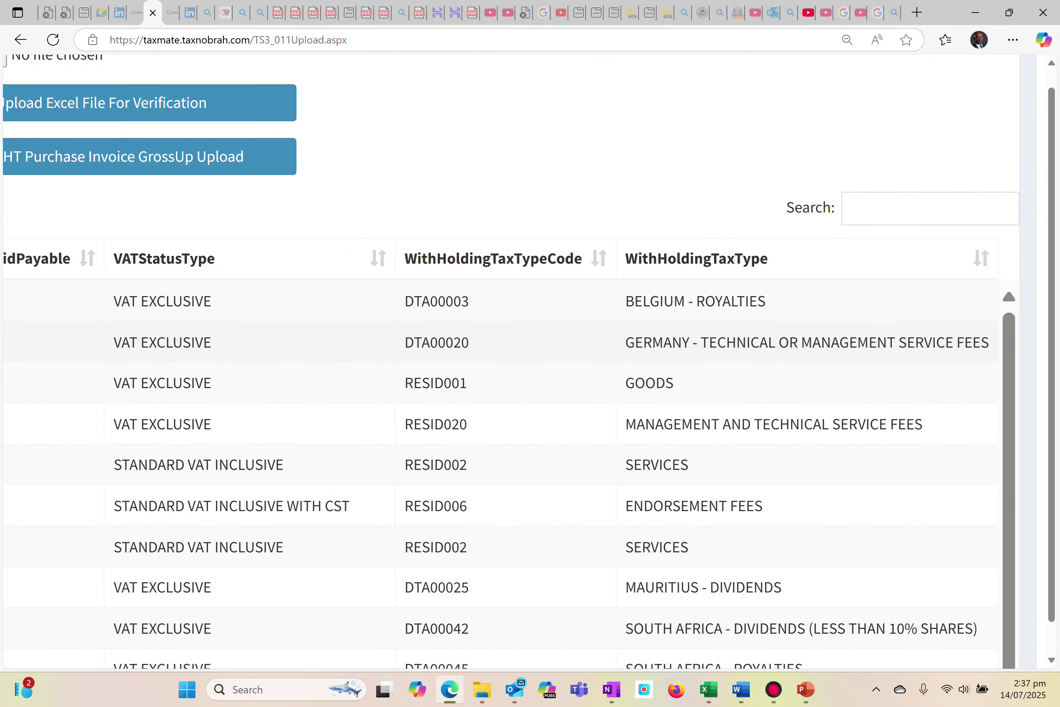
{"action": "scroll", "coordinate": [528, 353], "scroll_direction": "down", "scroll_amount": 6}
{"action": "scroll", "coordinate": [528, 354], "scroll_direction": "left", "scroll_amount": 9}
Run the Bulk WHT Purchase Invoice GrossUp Upload for the verified rows and acknowledge the message
{"action": "scroll", "coordinate": [528, 353], "scroll_direction": "up", "scroll_amount": 6}
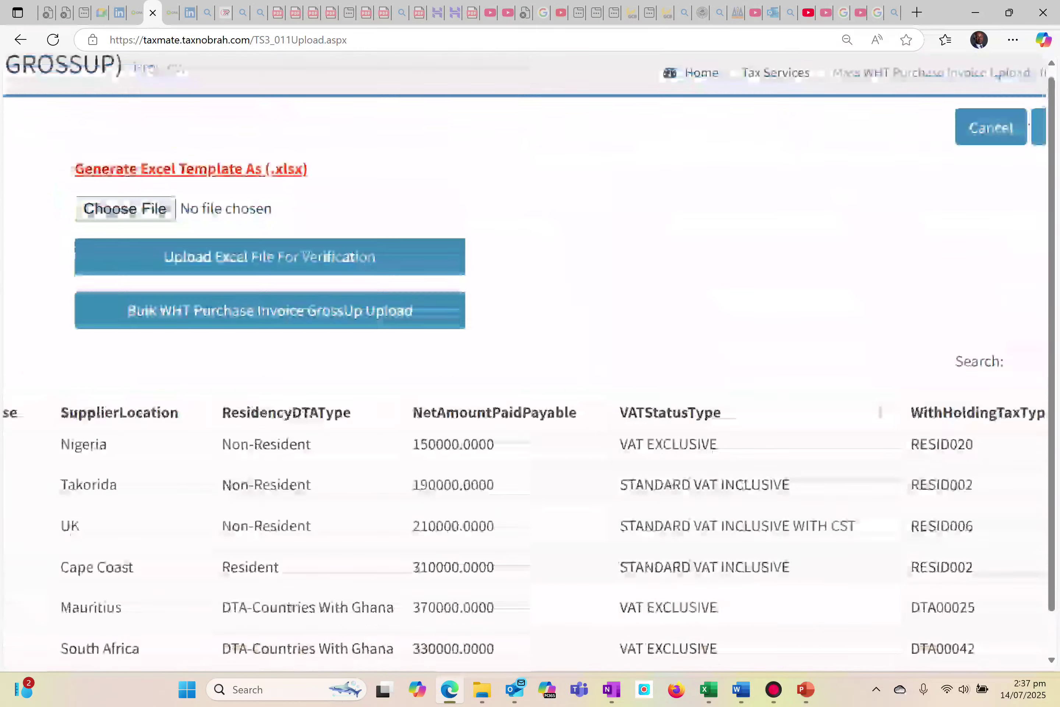
{"action": "scroll", "coordinate": [473, 239], "scroll_direction": "up", "scroll_amount": 2}
{"action": "scroll", "coordinate": [473, 239], "scroll_direction": "left", "scroll_amount": 3}
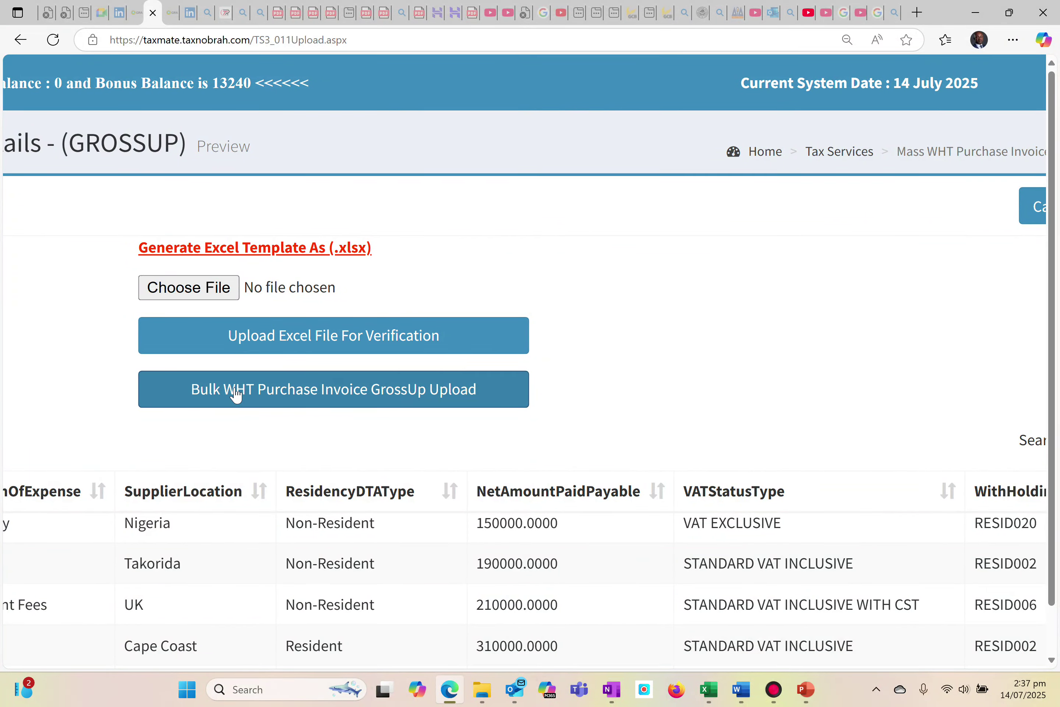
{"action": "left_click", "coordinate": [235, 387]}
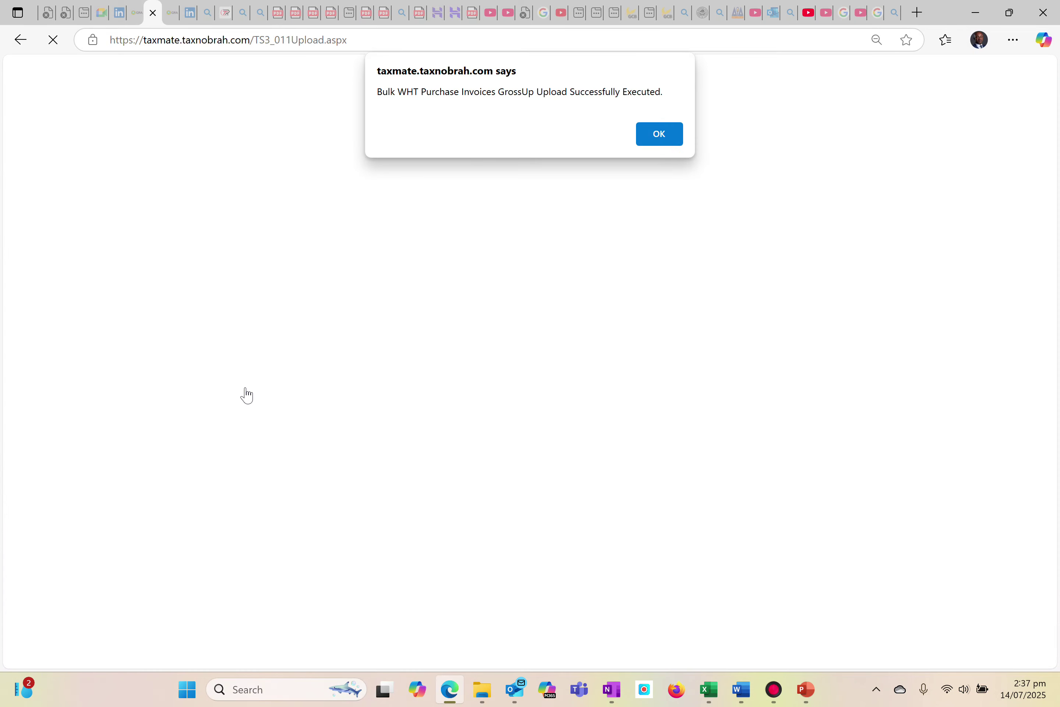
{"action": "left_click", "coordinate": [662, 132]}
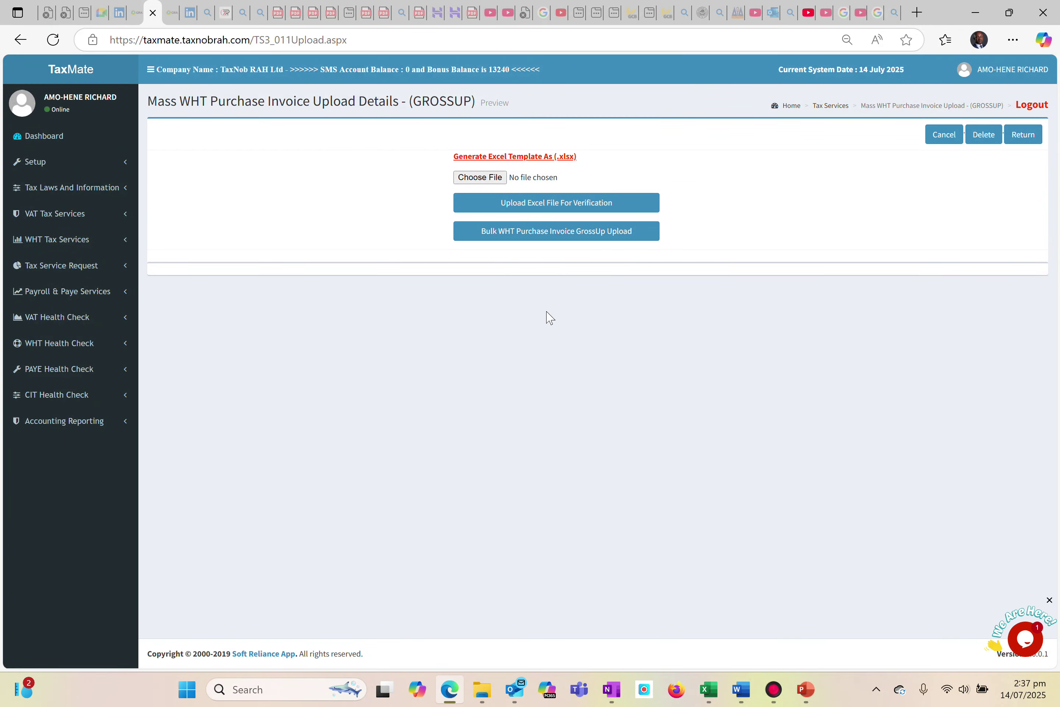
Open the WHT Purchase Invoice GrossUp page of the WHT Tax Services
{"action": "scroll", "coordinate": [404, 316], "scroll_direction": "up", "scroll_amount": 5, "text": "ctrl"}
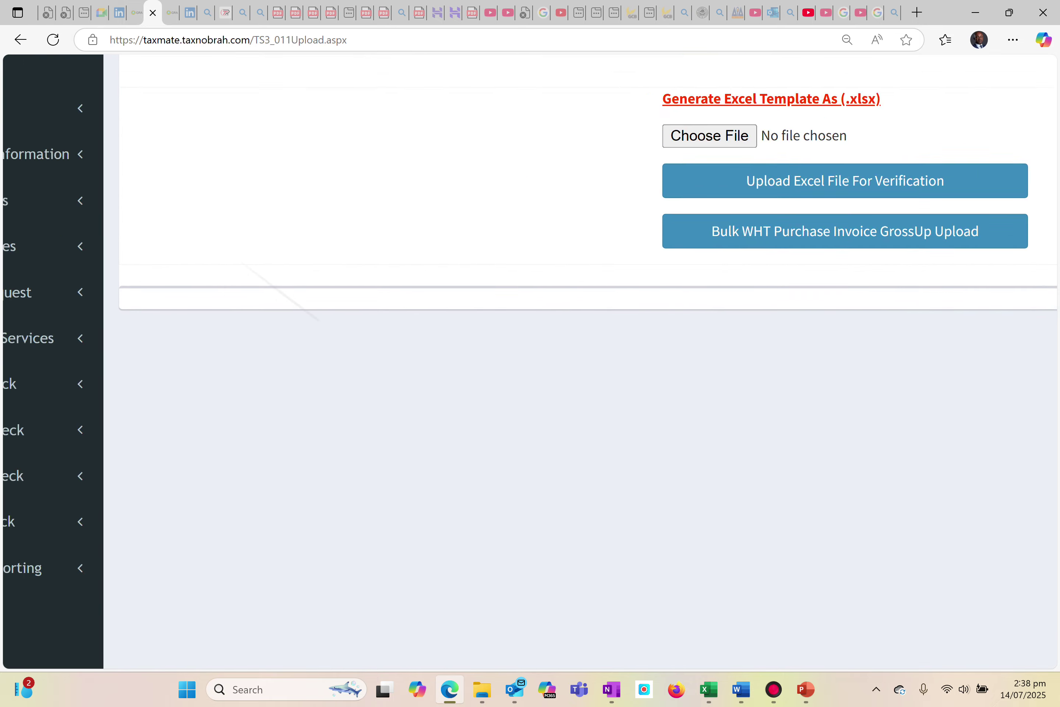
{"action": "scroll", "coordinate": [530, 361], "scroll_direction": "right", "scroll_amount": 3}
{"action": "scroll", "coordinate": [530, 362], "scroll_direction": "left", "scroll_amount": 10}
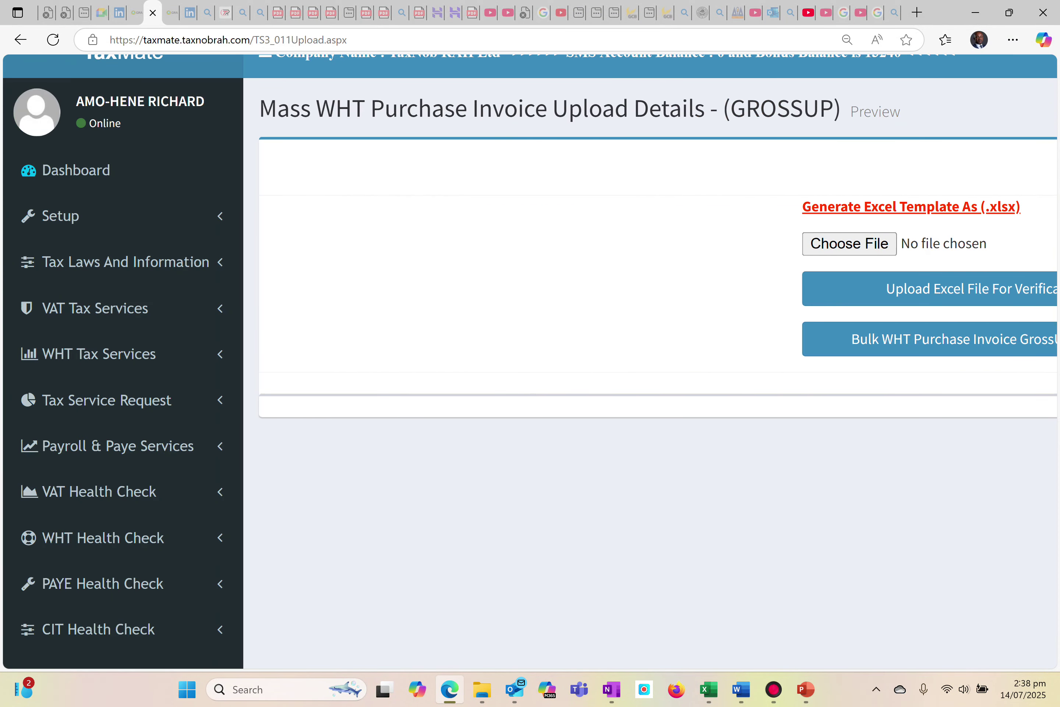
{"action": "left_click", "coordinate": [225, 360]}
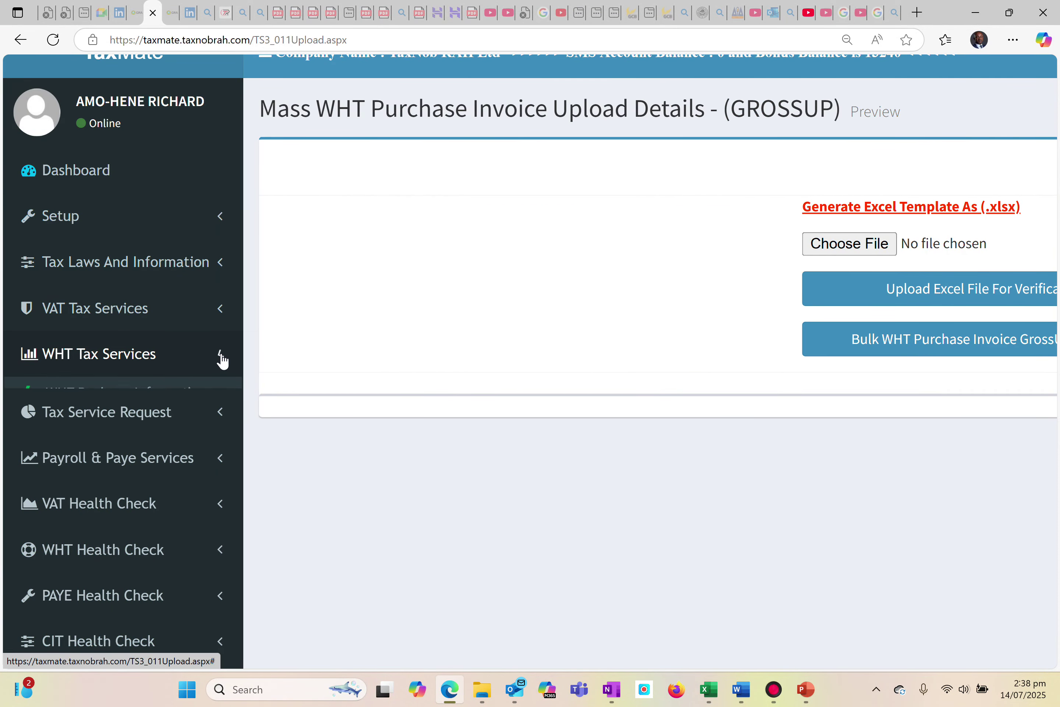
{"action": "left_click", "coordinate": [139, 456]}
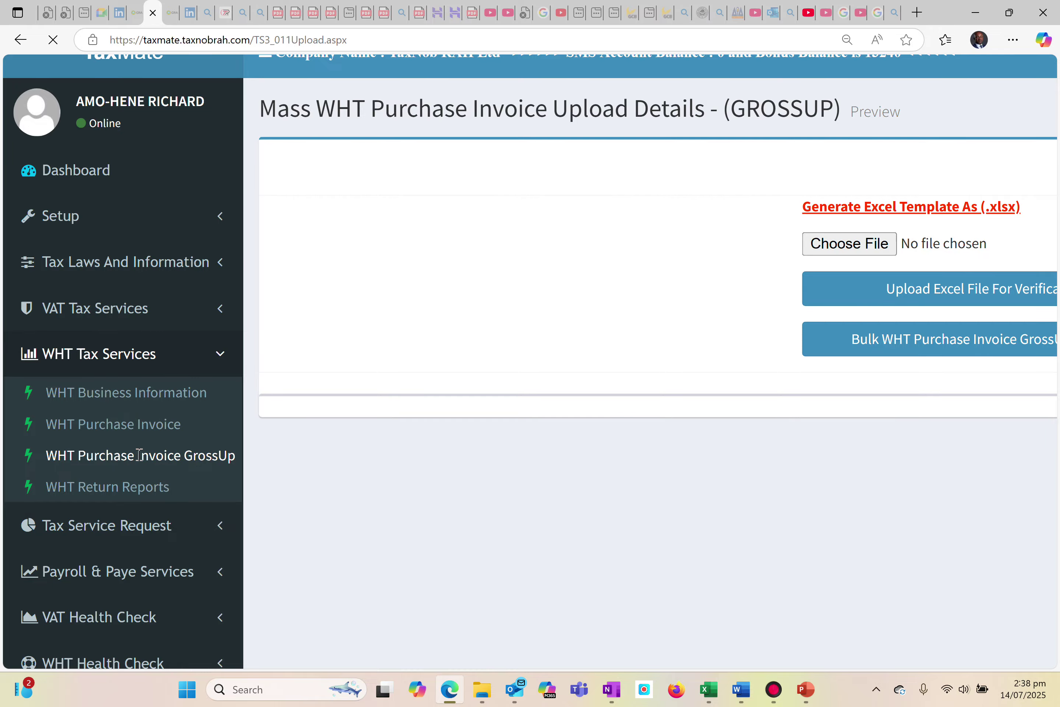
{"action": "scroll", "coordinate": [265, 315], "scroll_direction": "up", "scroll_amount": 3}
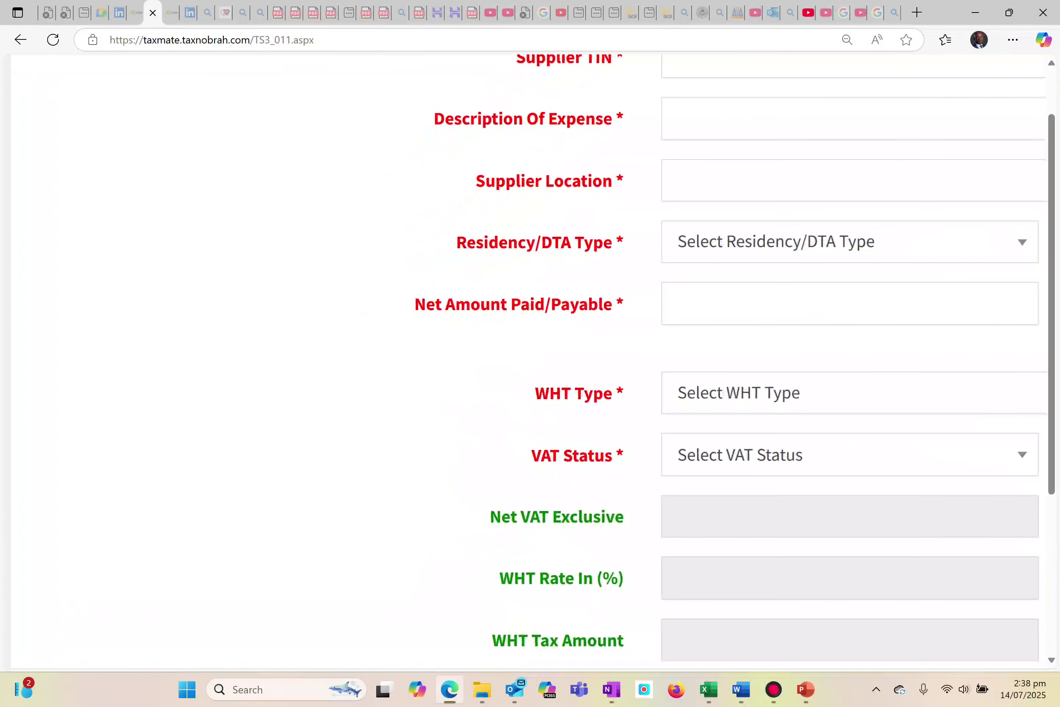
{"action": "scroll", "coordinate": [530, 361], "scroll_direction": "right", "scroll_amount": 8}
{"action": "scroll", "coordinate": [552, 428], "scroll_direction": "up", "scroll_amount": 6}
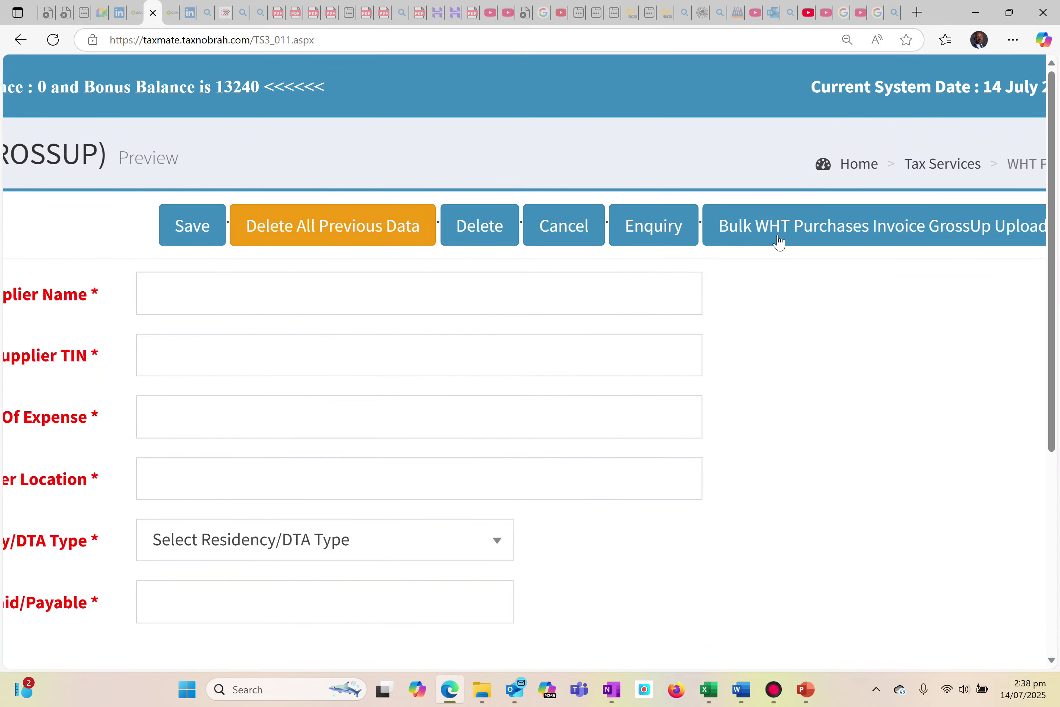
Generate the WHT Purchase Invoice GrossUp report and examine the suppliers, VAT status types, net VAT exclusive amounts, WHT types, rates and tax amounts
{"action": "scroll", "coordinate": [778, 241], "scroll_direction": "right", "scroll_amount": 8}
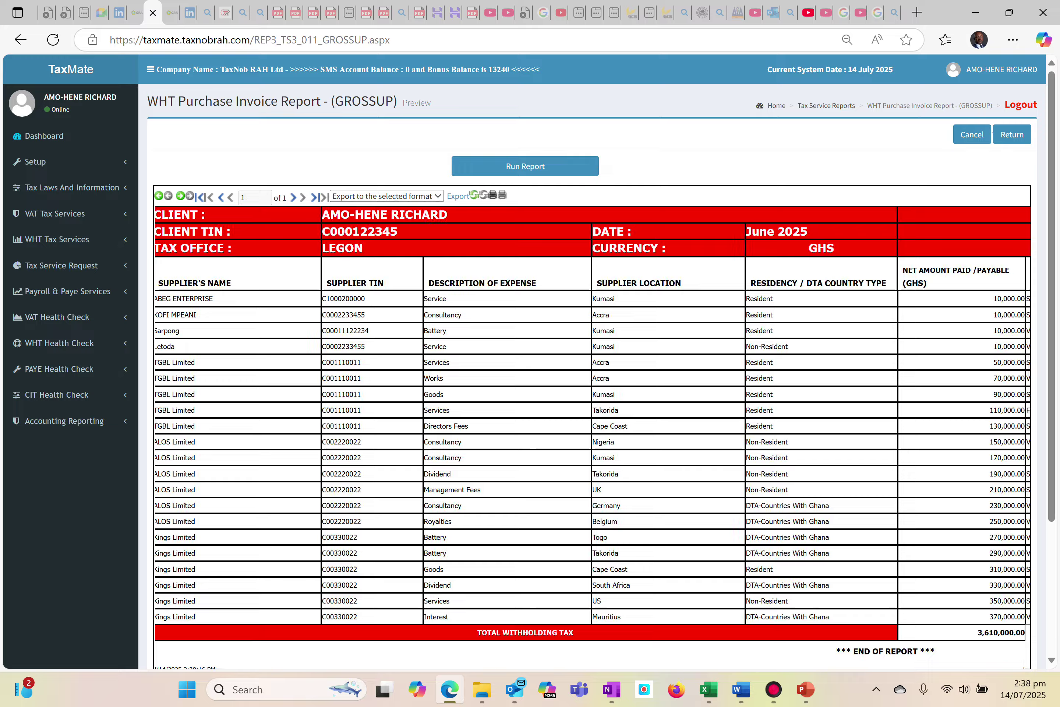
{"action": "scroll", "coordinate": [713, 300], "scroll_direction": "up", "scroll_amount": 3}
{"action": "scroll", "coordinate": [534, 388], "scroll_direction": "right", "scroll_amount": 15}
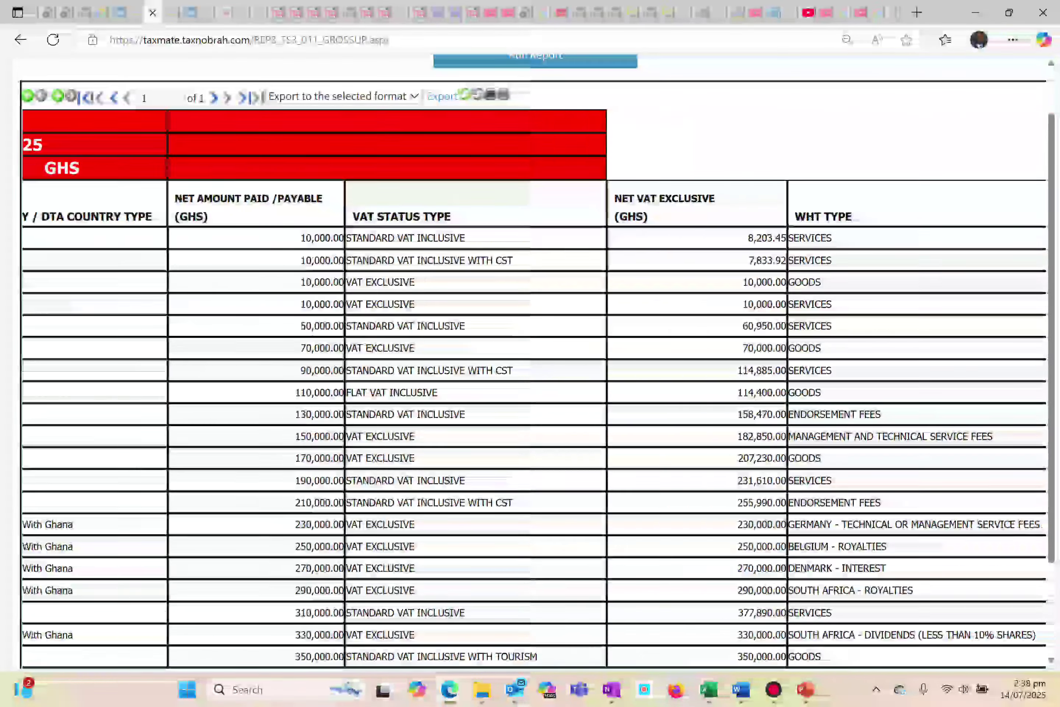
{"action": "scroll", "coordinate": [534, 388], "scroll_direction": "right", "scroll_amount": 8}
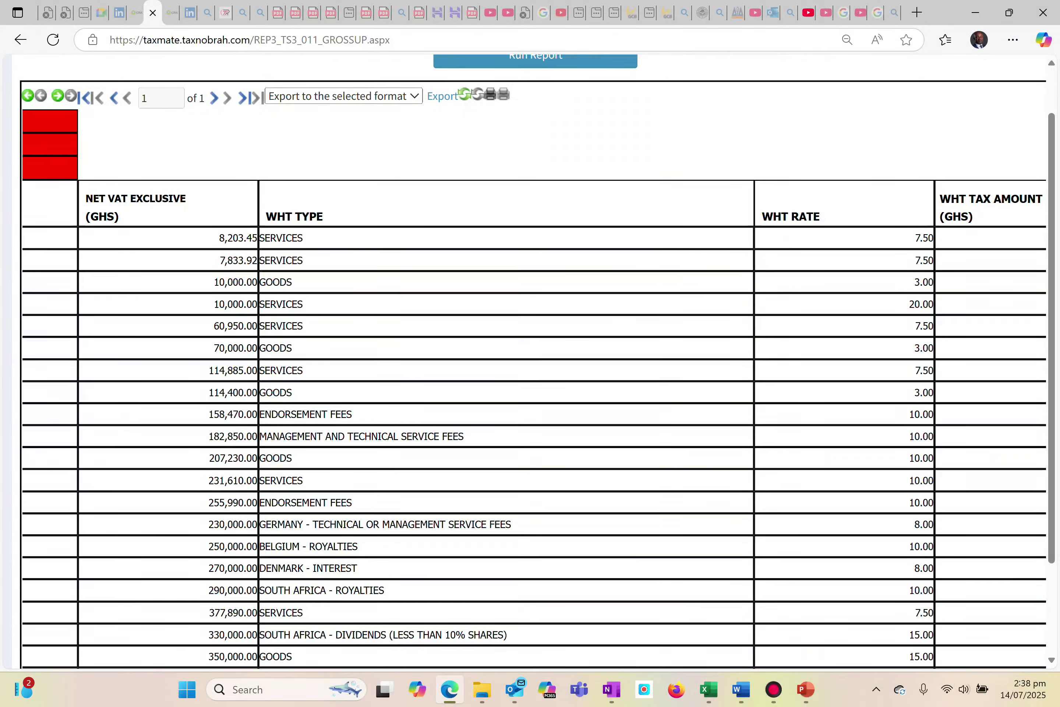
{"action": "scroll", "coordinate": [533, 388], "scroll_direction": "right", "scroll_amount": 4}
{"action": "scroll", "coordinate": [534, 387], "scroll_direction": "left", "scroll_amount": 15}
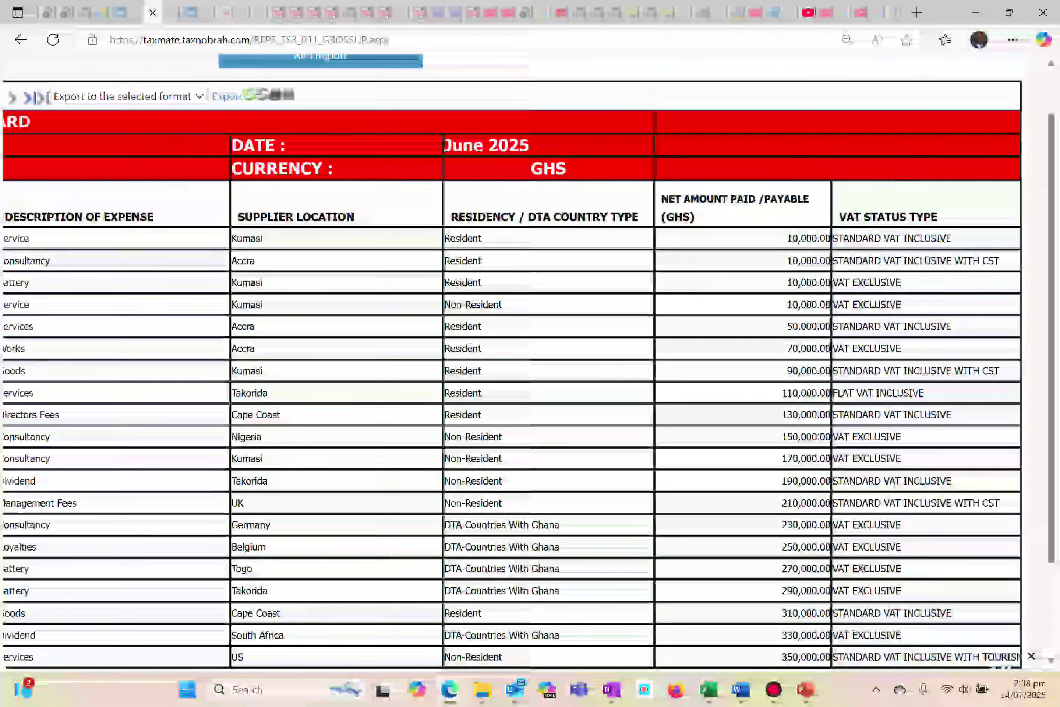
{"action": "scroll", "coordinate": [534, 387], "scroll_direction": "left", "scroll_amount": 2}
{"action": "scroll", "coordinate": [533, 388], "scroll_direction": "right", "scroll_amount": 12}
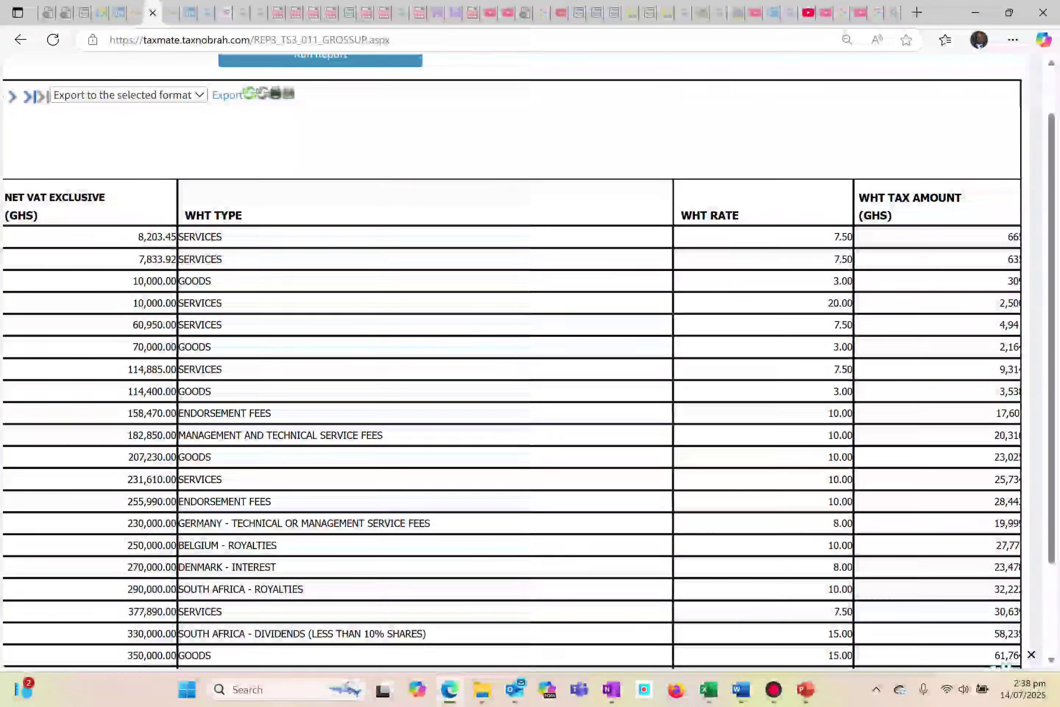
{"action": "scroll", "coordinate": [534, 388], "scroll_direction": "right", "scroll_amount": 3}
{"action": "scroll", "coordinate": [534, 388], "scroll_direction": "down", "scroll_amount": 6}
{"action": "scroll", "coordinate": [534, 387], "scroll_direction": "up", "scroll_amount": 6}
{"action": "scroll", "coordinate": [533, 387], "scroll_direction": "left", "scroll_amount": 1}
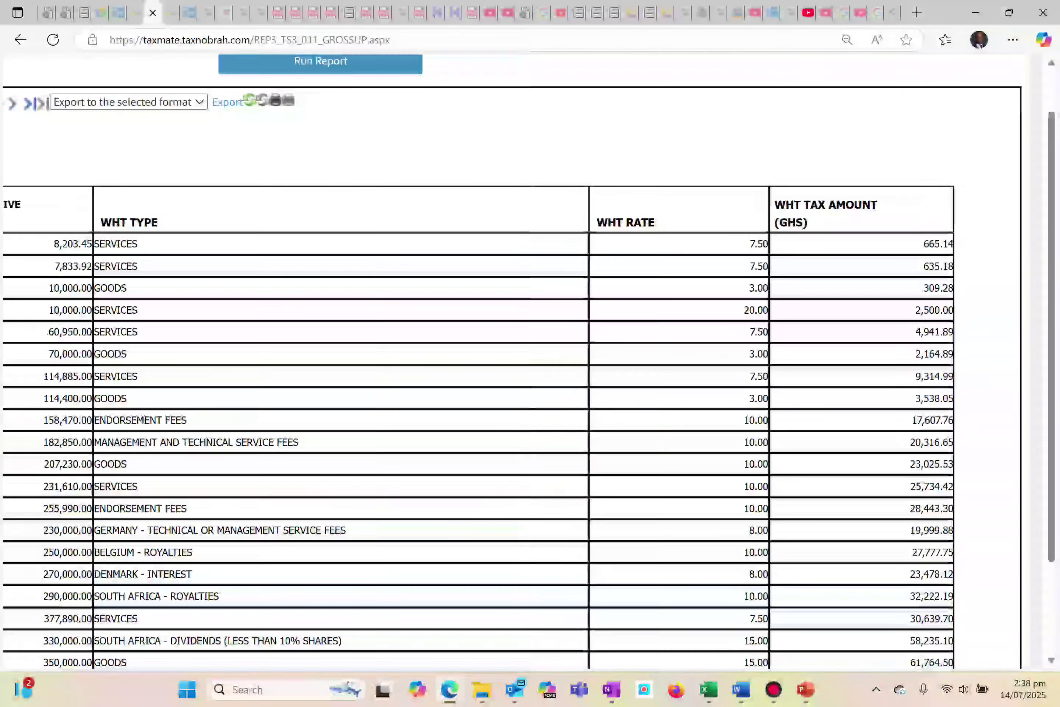
{"action": "scroll", "coordinate": [534, 388], "scroll_direction": "left", "scroll_amount": 15}
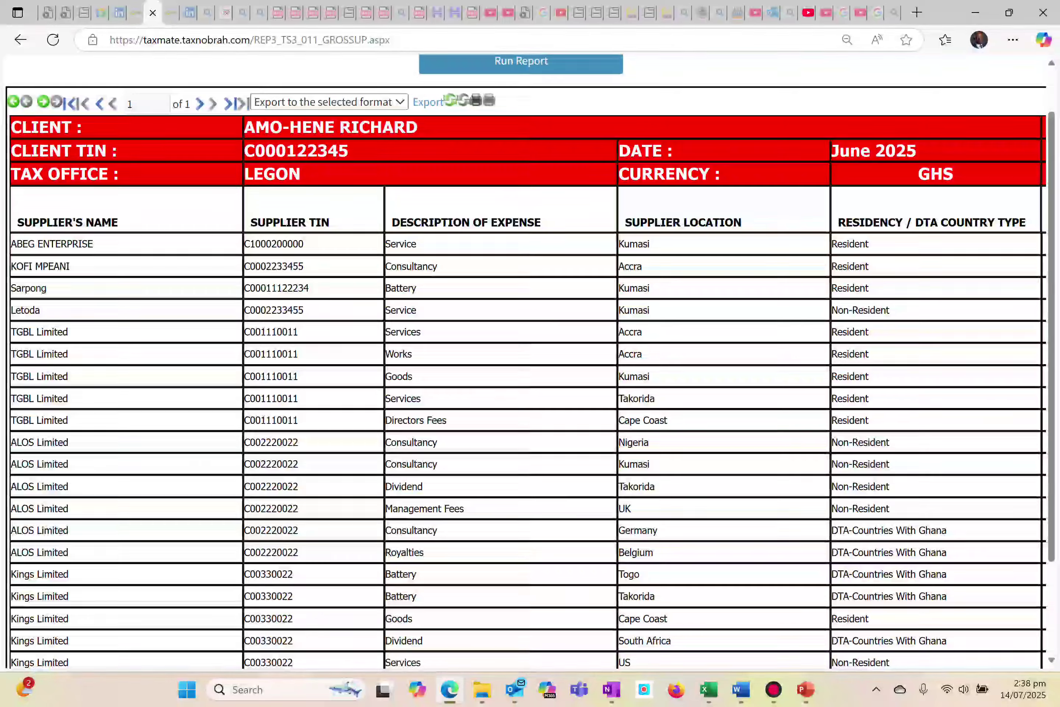
{"action": "scroll", "coordinate": [553, 156], "scroll_direction": "left", "scroll_amount": 4}
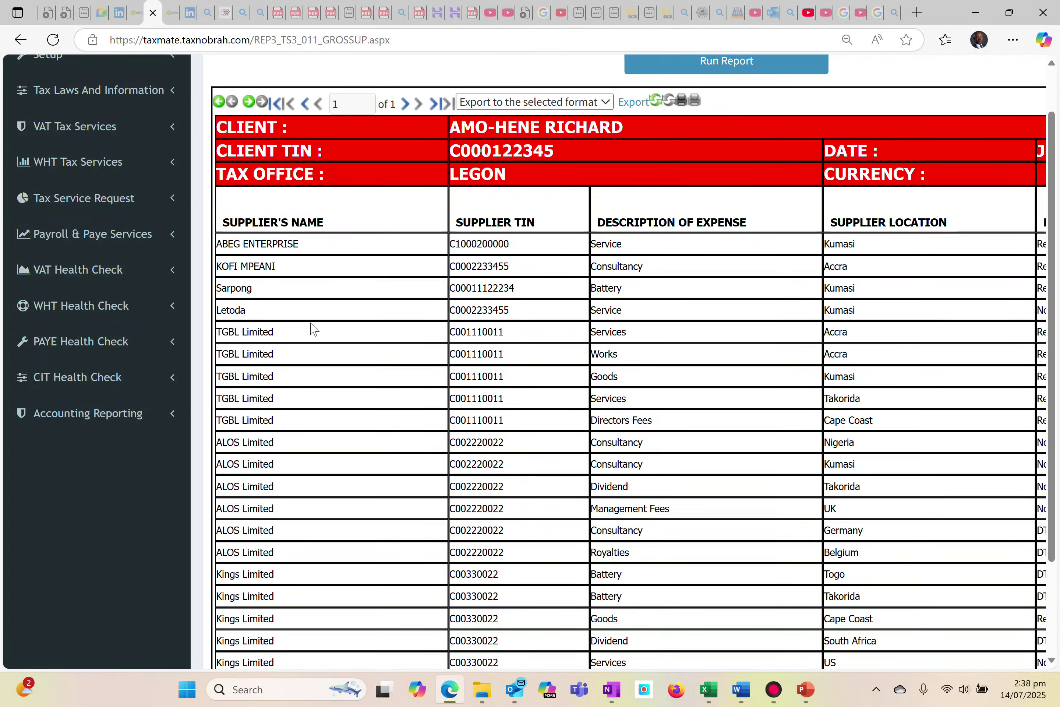
Leave the report and reopen the WHT Purchase Invoice GrossUp page of the WHT Tax Services
{"action": "scroll", "coordinate": [151, 160], "scroll_direction": "up", "scroll_amount": 3}
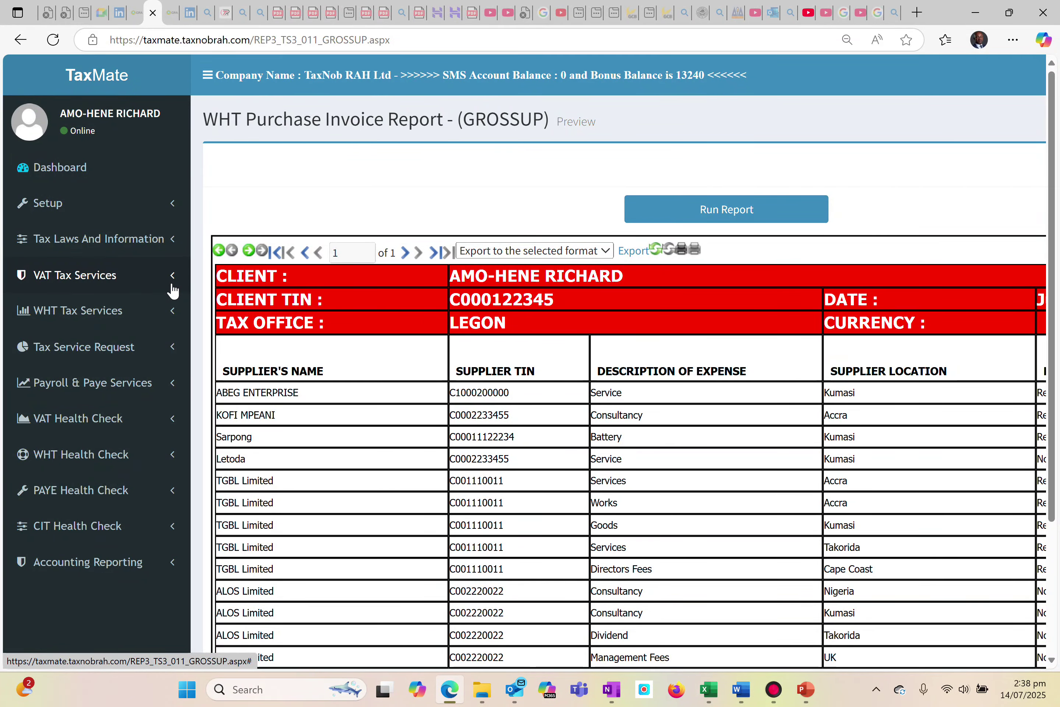
{"action": "left_click", "coordinate": [174, 309]}
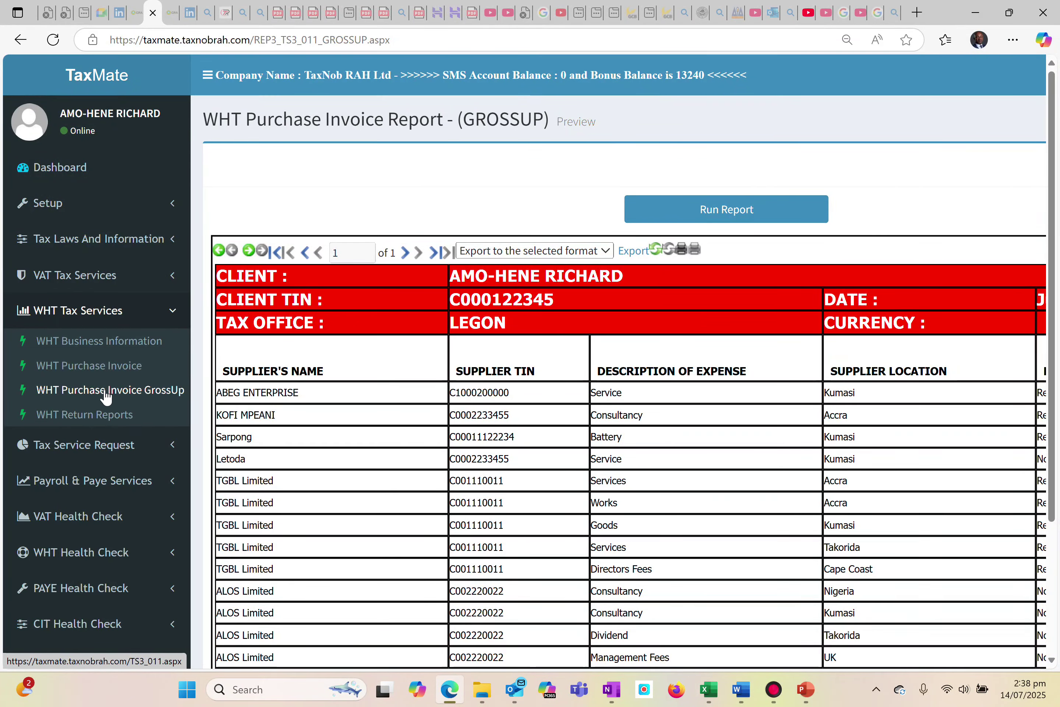
{"action": "left_click", "coordinate": [106, 393]}
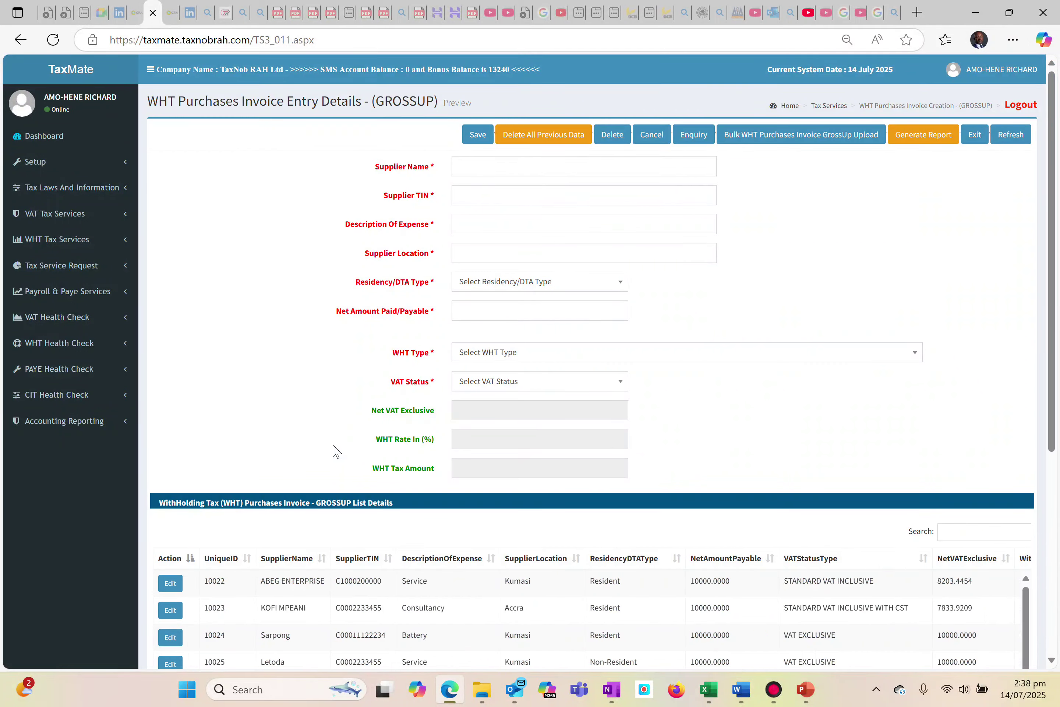
Leave the gross-up invoice entry page and return to the TaxMate Dashboard
{"action": "scroll", "coordinate": [334, 451], "scroll_direction": "up", "scroll_amount": 5}
{"action": "scroll", "coordinate": [525, 361], "scroll_direction": "left", "scroll_amount": 1}
{"action": "scroll", "coordinate": [524, 361], "scroll_direction": "up", "scroll_amount": 4}
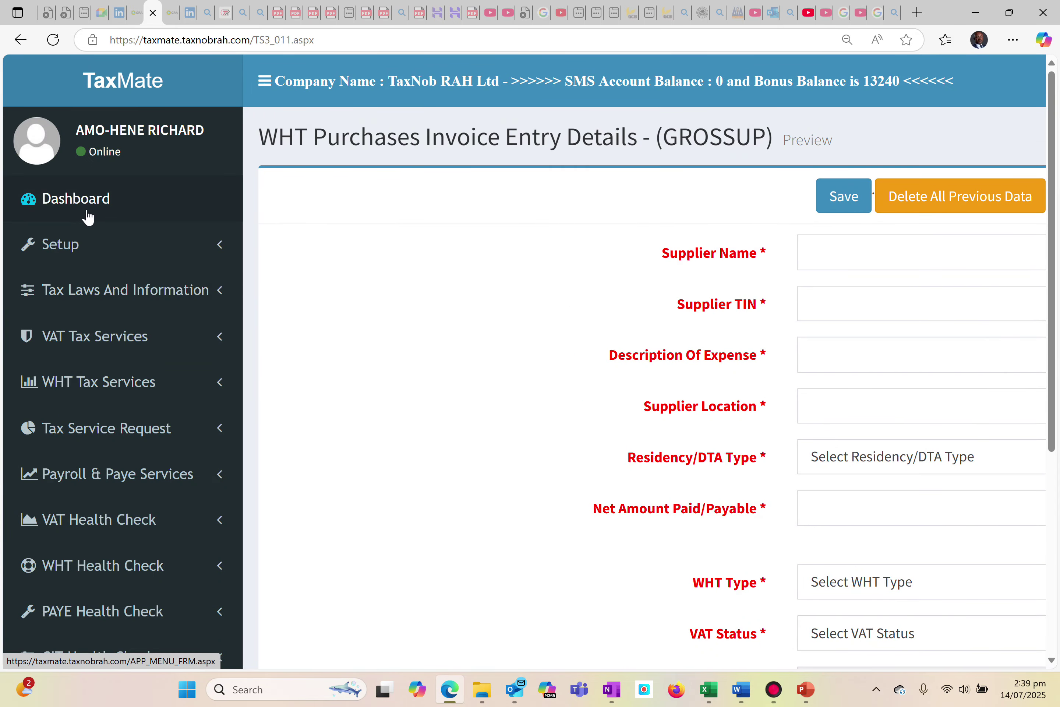
{"action": "left_click", "coordinate": [89, 199]}
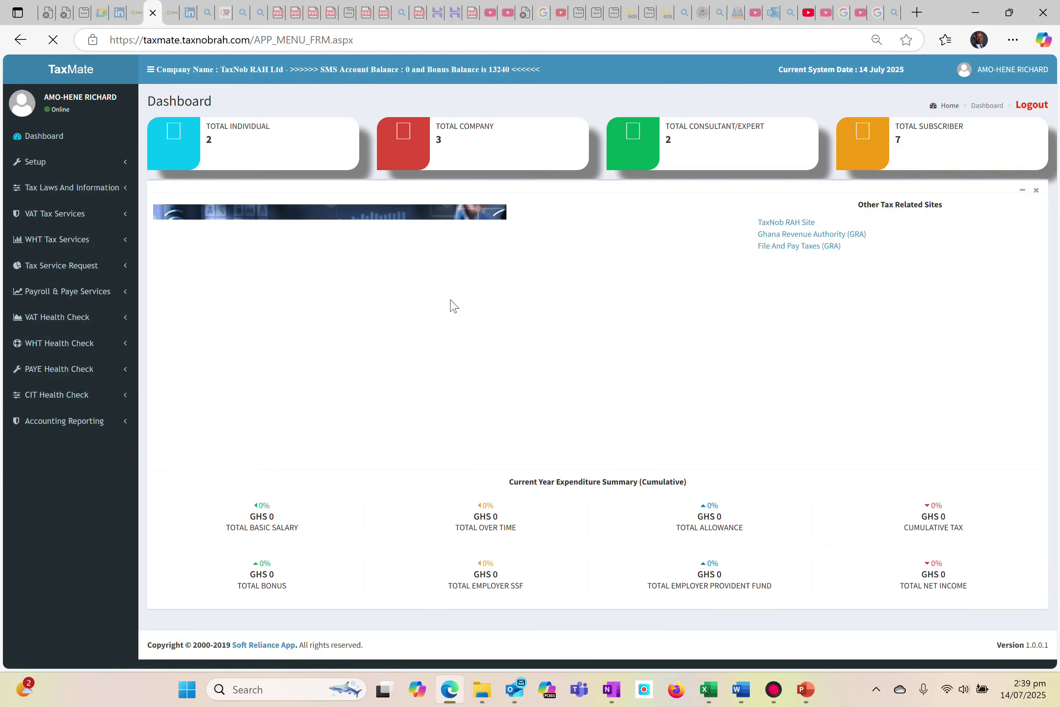
{"action": "scroll", "coordinate": [451, 300], "scroll_direction": "up", "scroll_amount": 5}
{"action": "scroll", "coordinate": [460, 365], "scroll_direction": "up", "scroll_amount": 3}
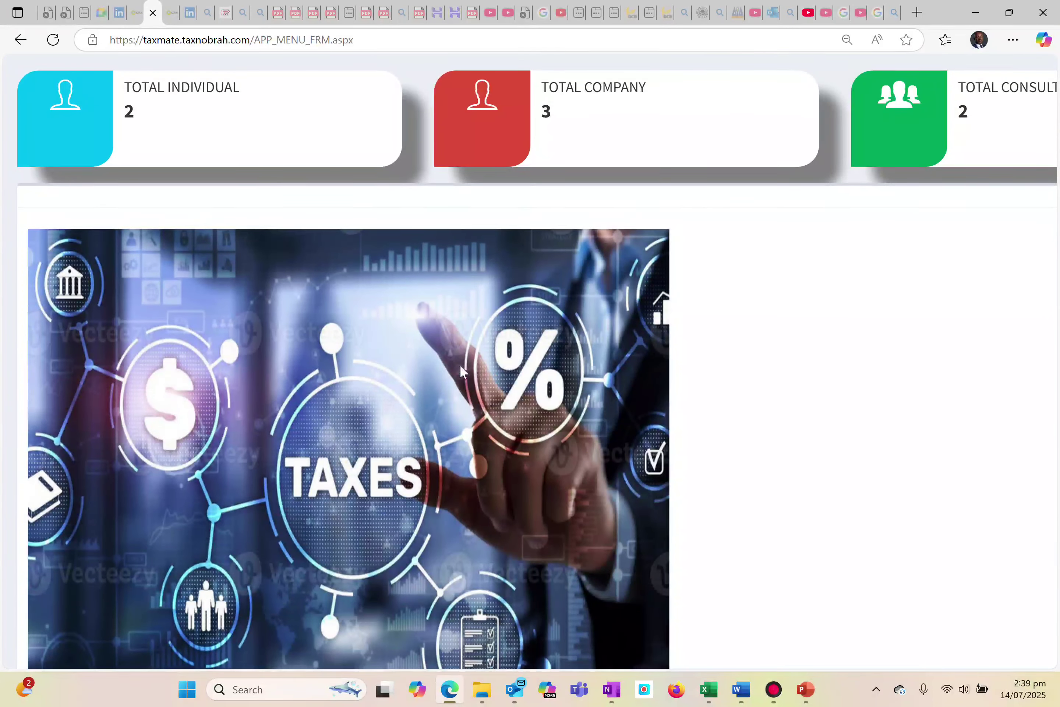